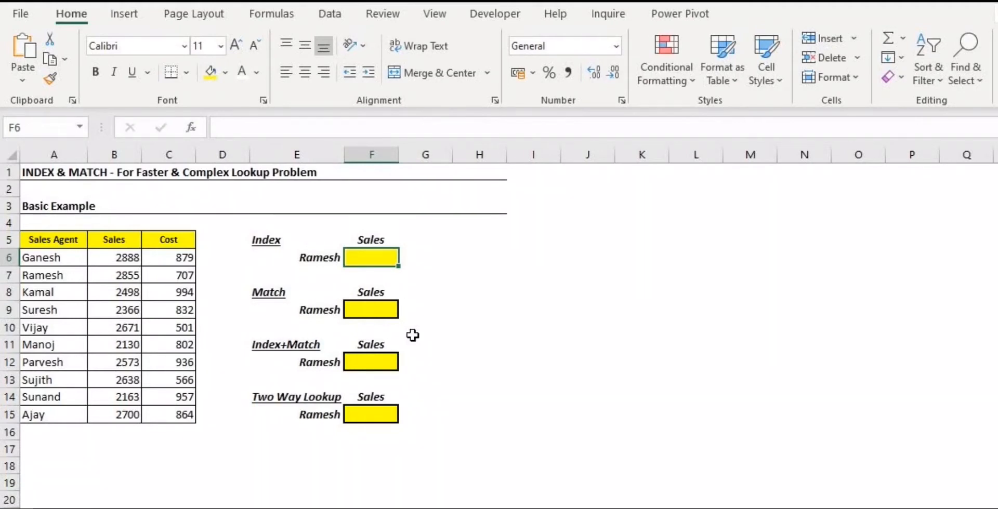
# Enter =INDEX(B6:B15,2) in F6 to return the second agent's sales from the Sales column.
pyautogui.write('=index')
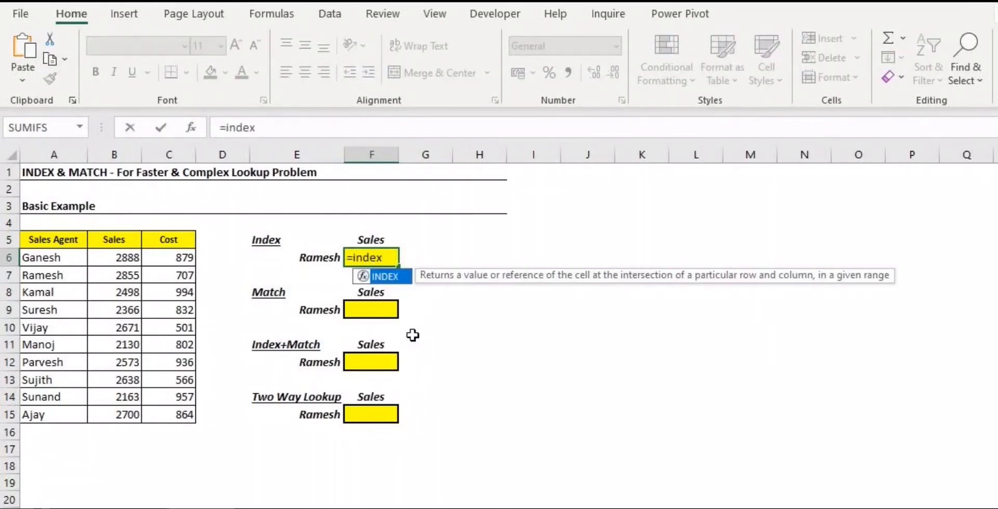
pyautogui.write('(')
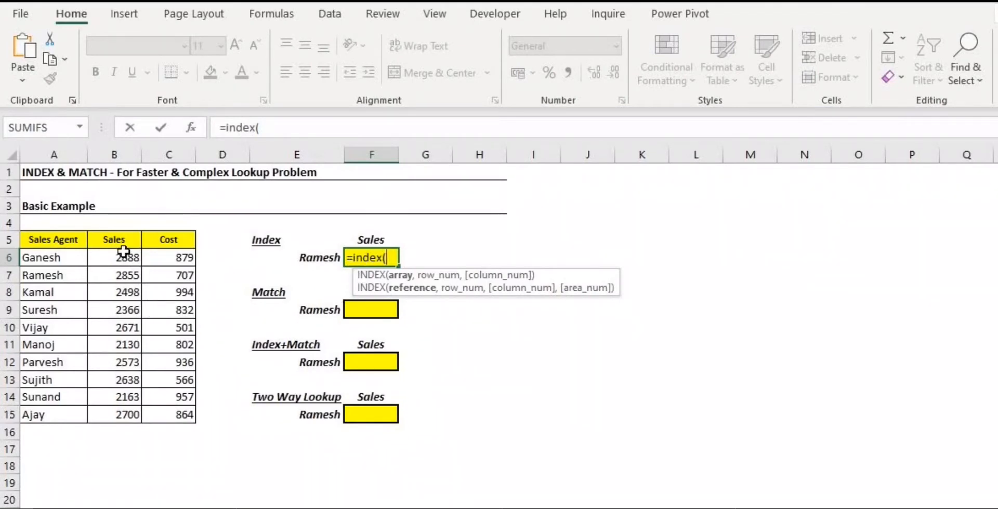
pyautogui.moveTo(118, 259); pyautogui.dragTo(110, 411)
pyautogui.write(',')
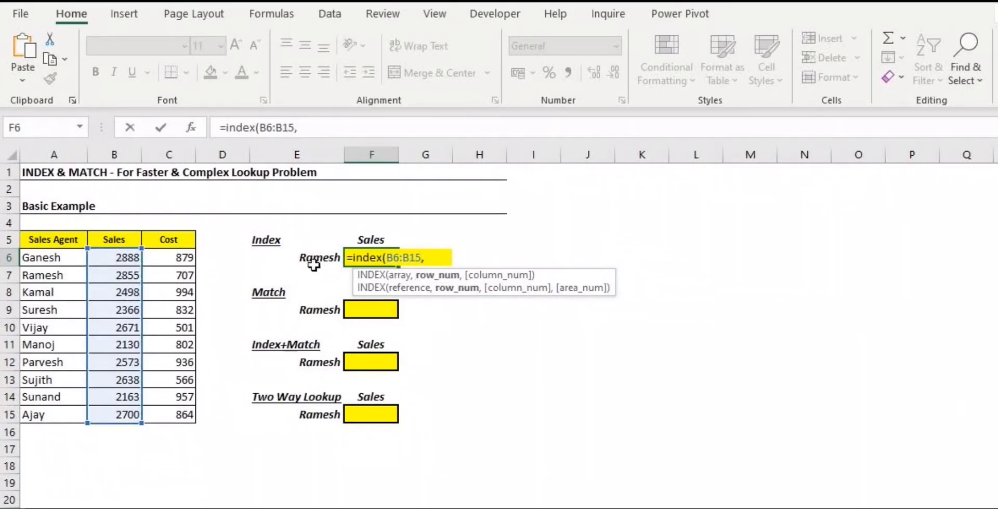
pyautogui.click(335, 128)
pyautogui.write('2')
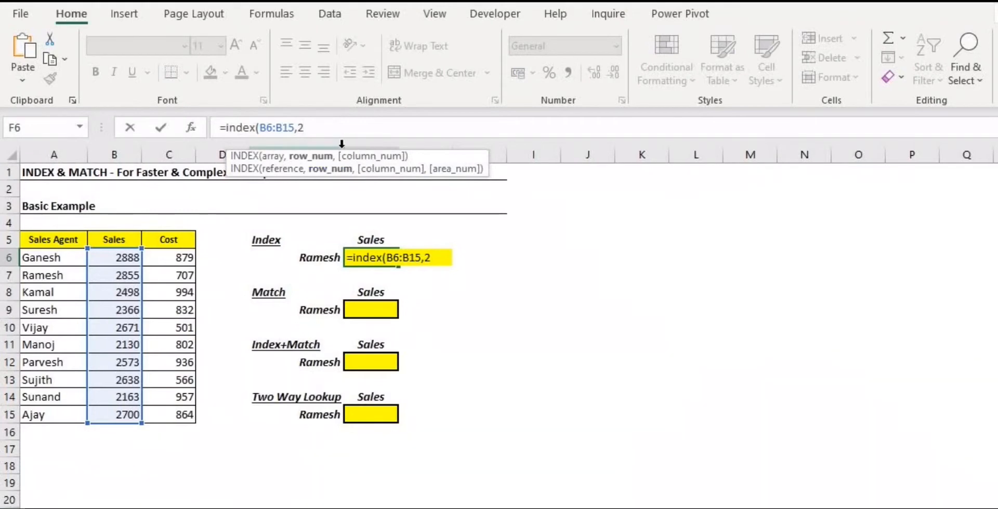
pyautogui.write(',')
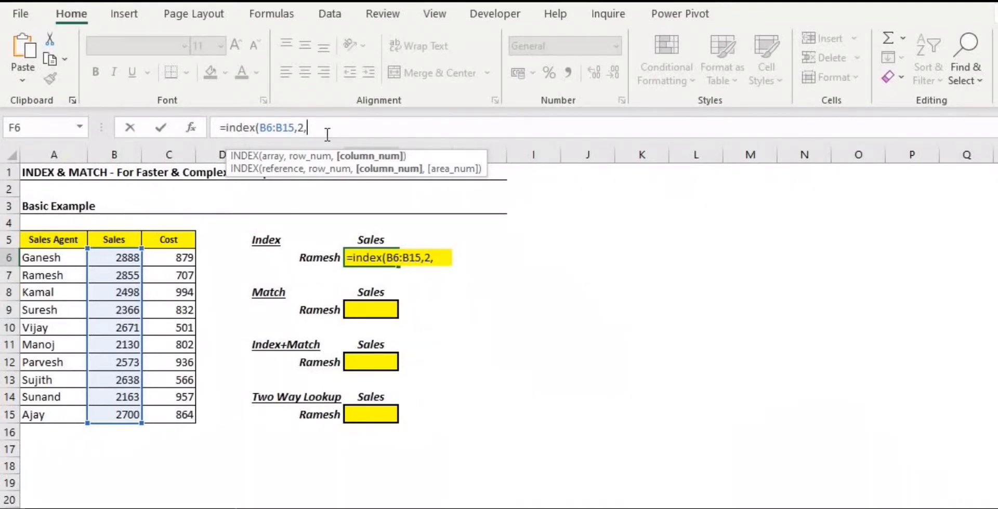
pyautogui.press('BackSpace')
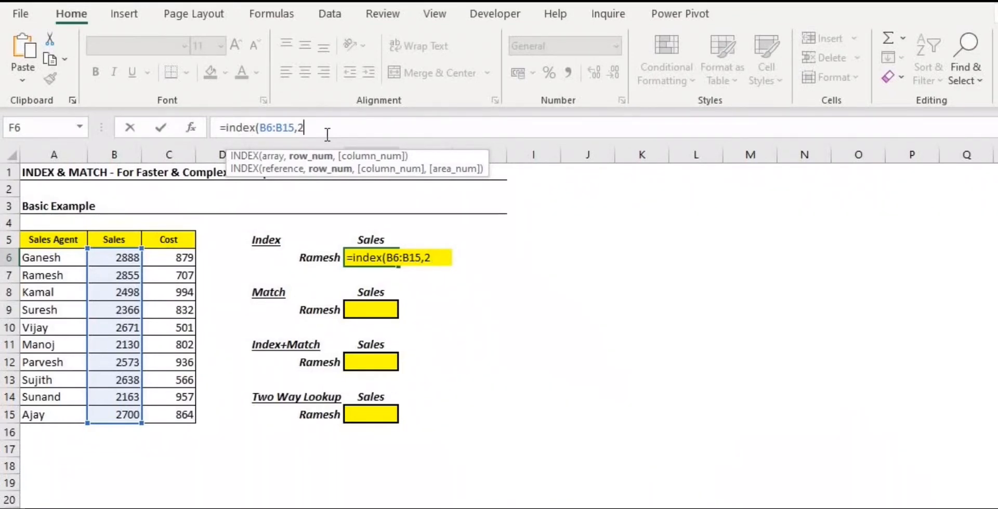
pyautogui.write(')')
pyautogui.press('Return')
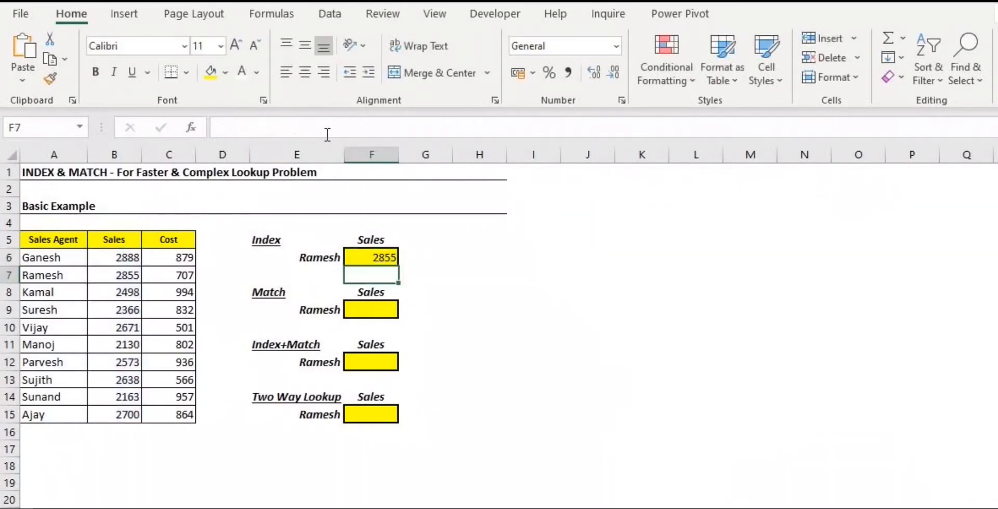
pyautogui.press('Up')
pyautogui.click(287, 127)
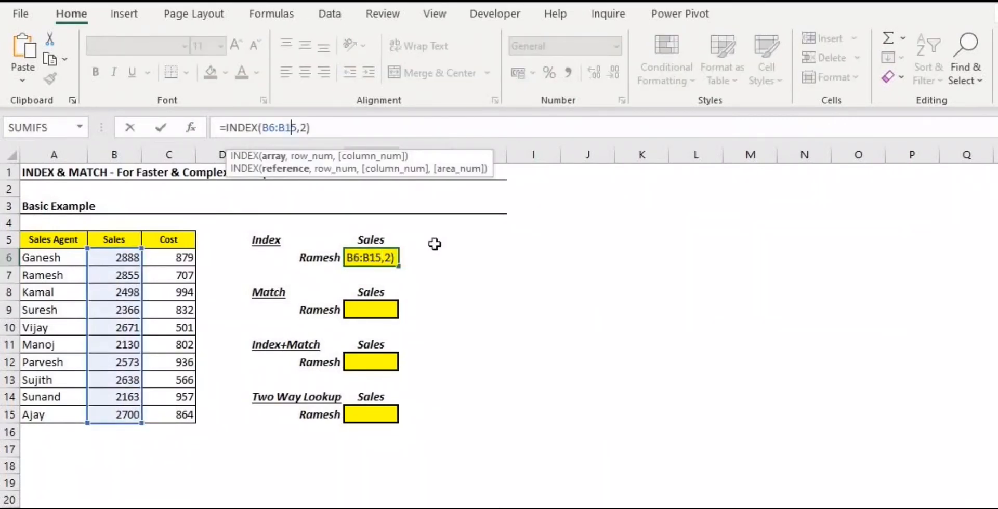
pyautogui.press('Return')
pyautogui.press('Up')
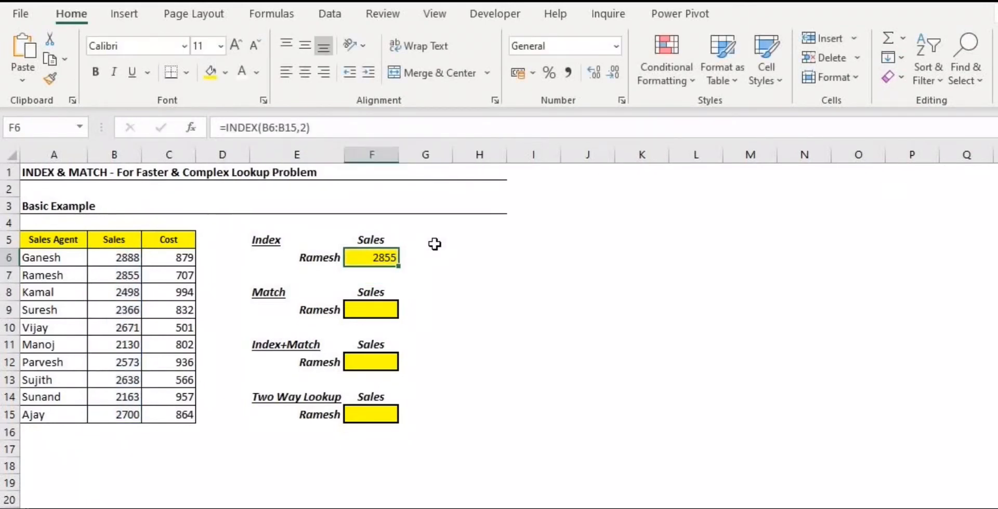
# Enter =MATCH(E9,A6:A15,0) in F9 to find the agent's position in the Sales Agent list with an exact match.
pyautogui.click(371, 310)
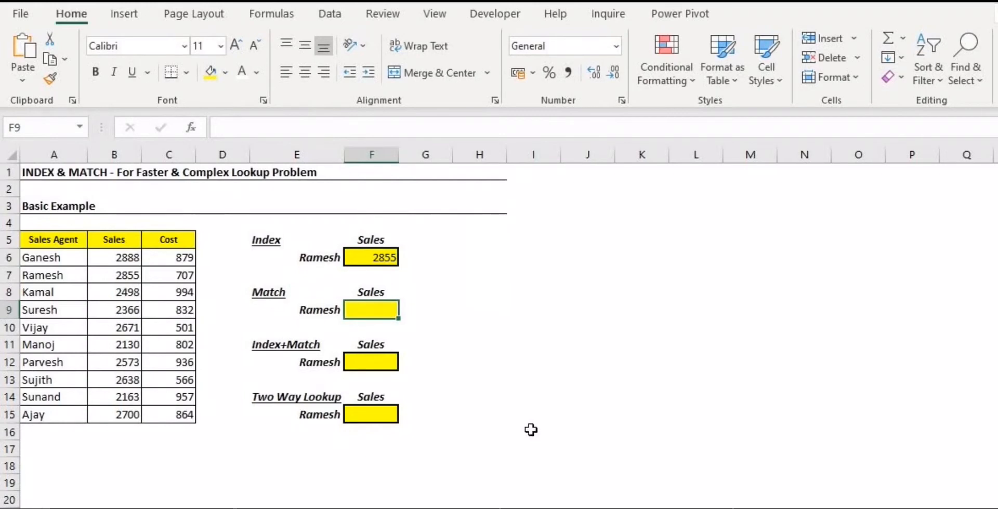
pyautogui.write('=match(')
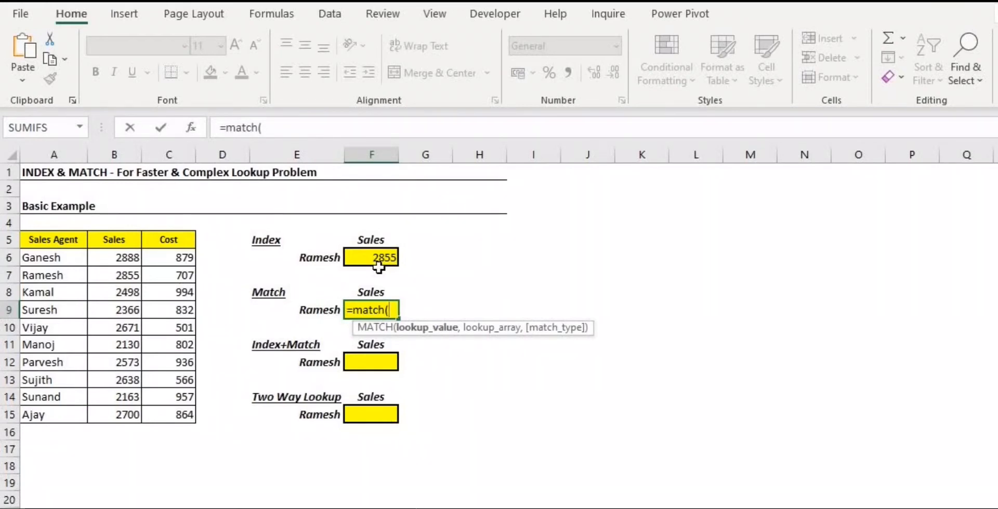
pyautogui.click(312, 310)
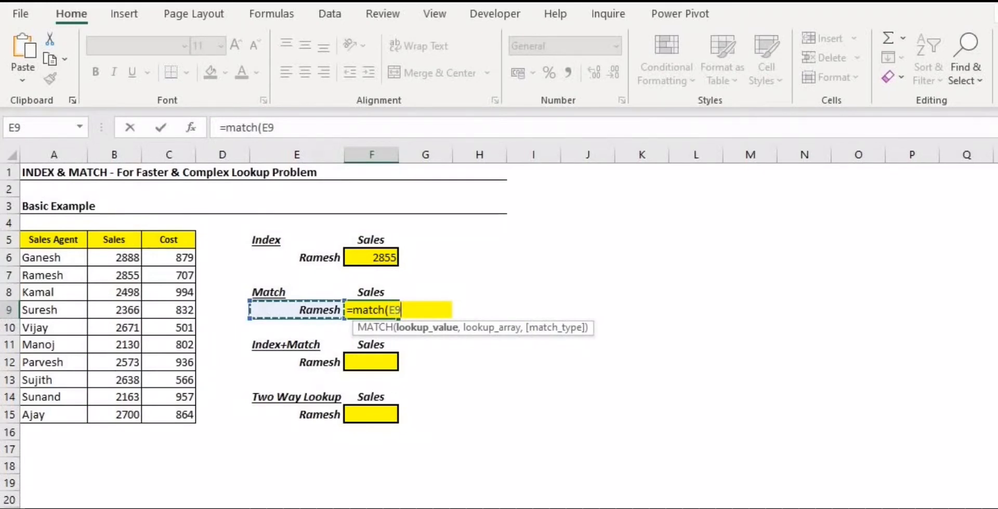
pyautogui.write(',')
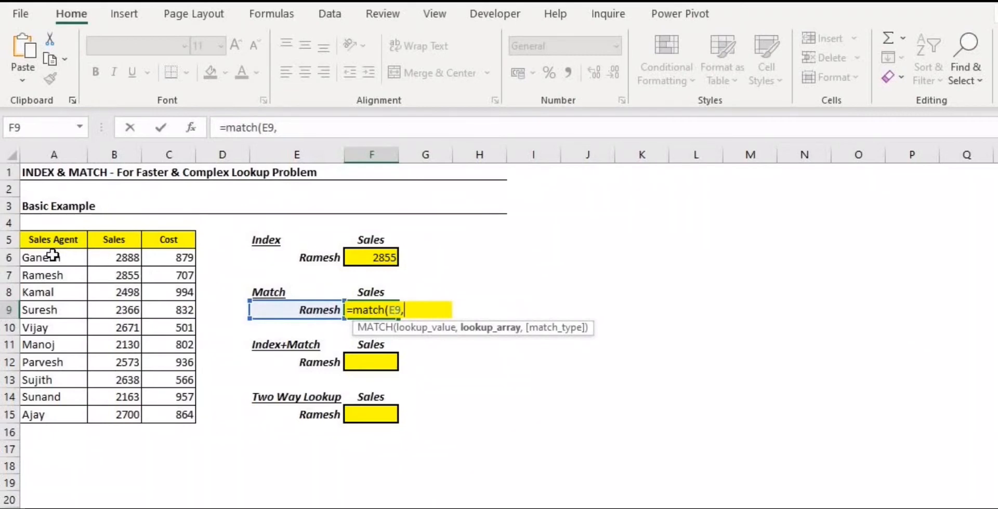
pyautogui.moveTo(53, 255); pyautogui.dragTo(55, 409)
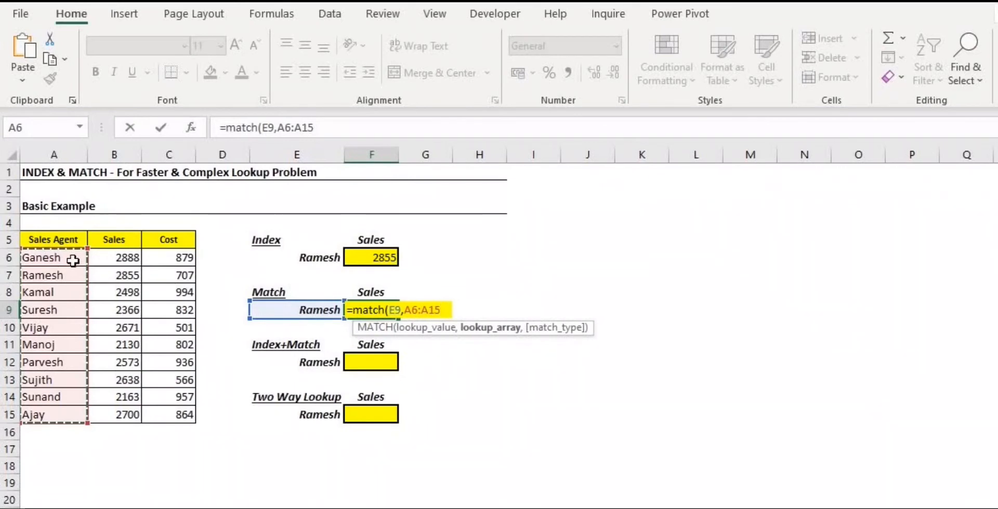
pyautogui.click(330, 128)
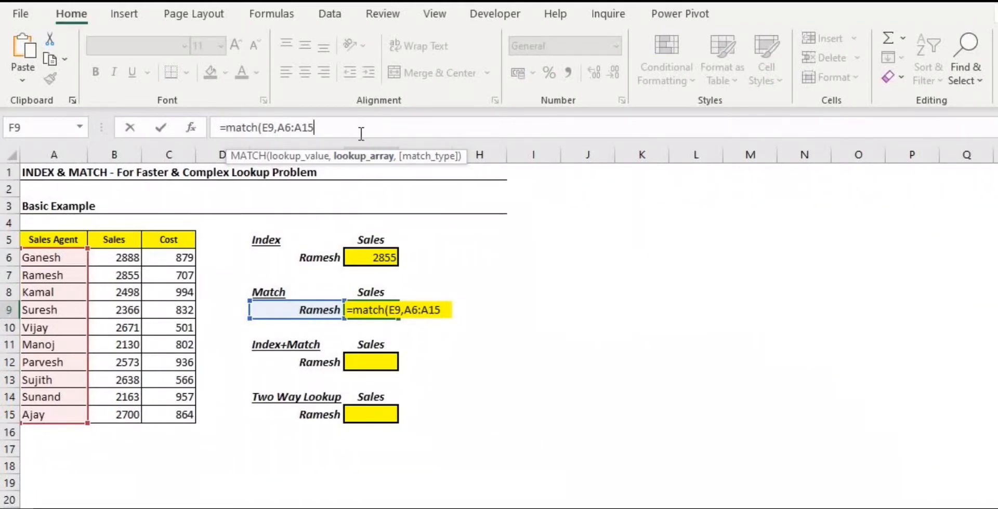
pyautogui.write(',')
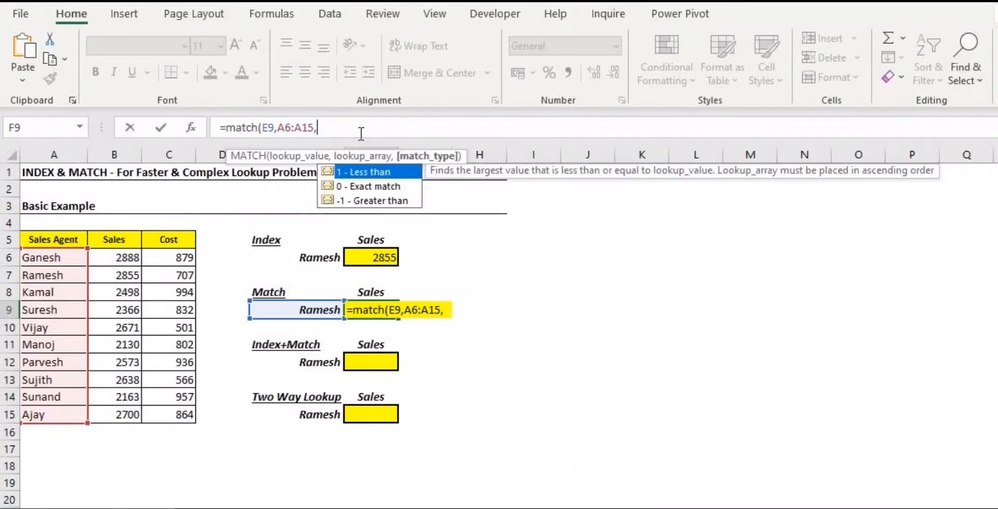
pyautogui.doubleClick(364, 186)
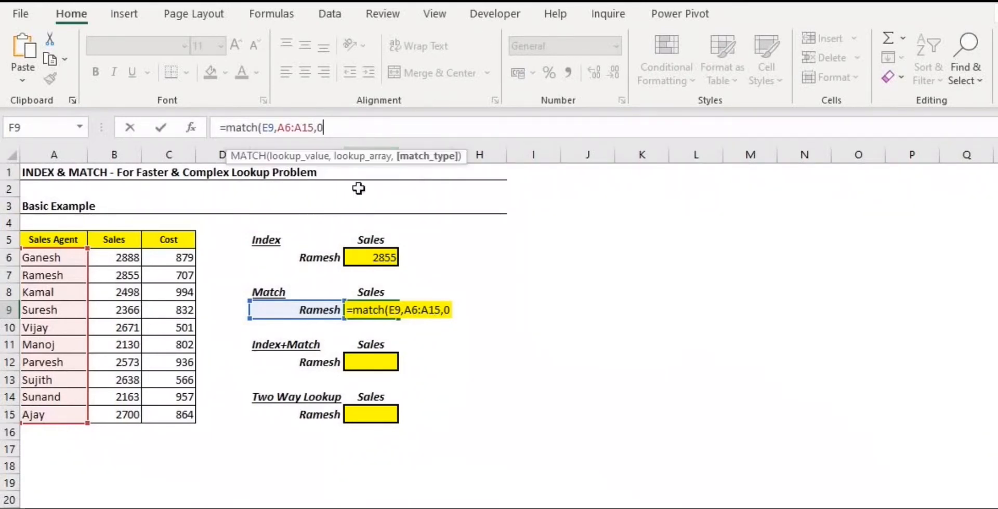
pyautogui.write(')')
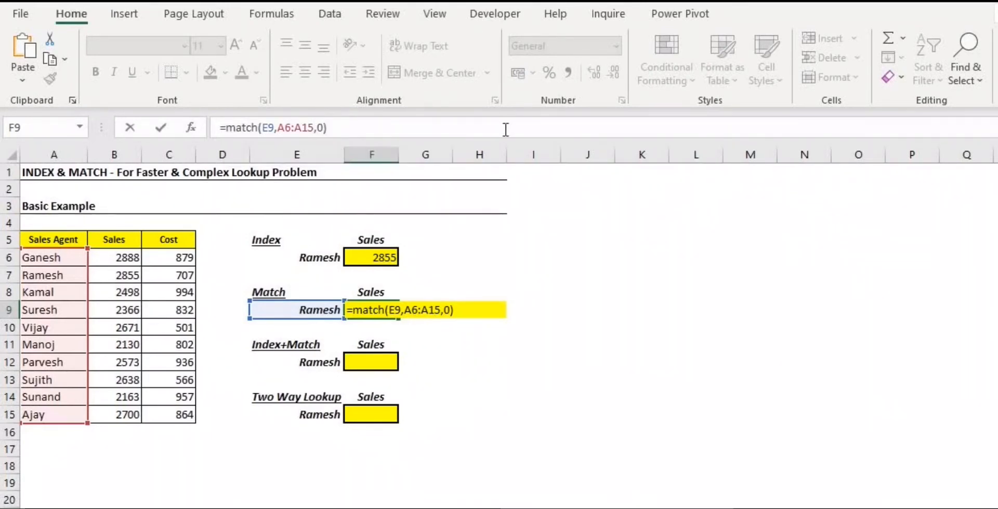
pyautogui.hotkey('ctrl', 'Return')
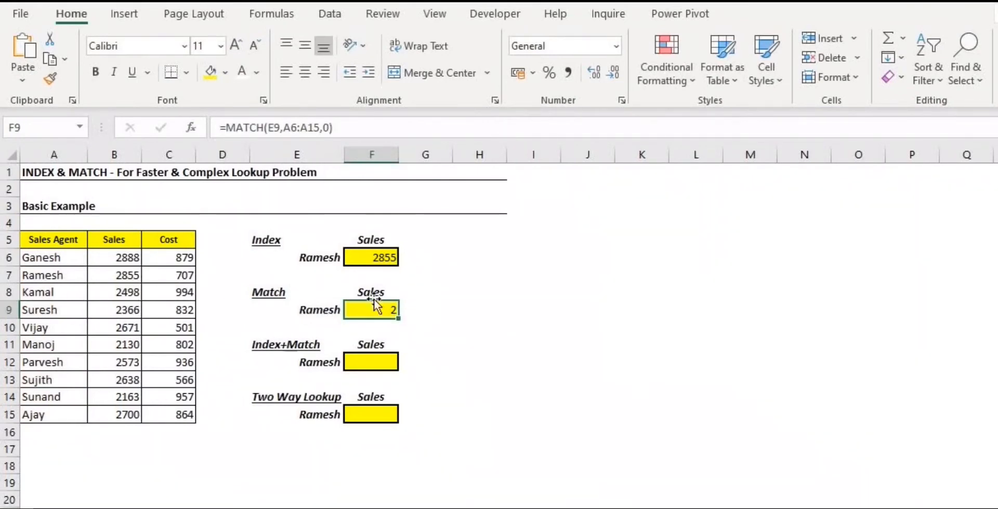
pyautogui.click(307, 310)
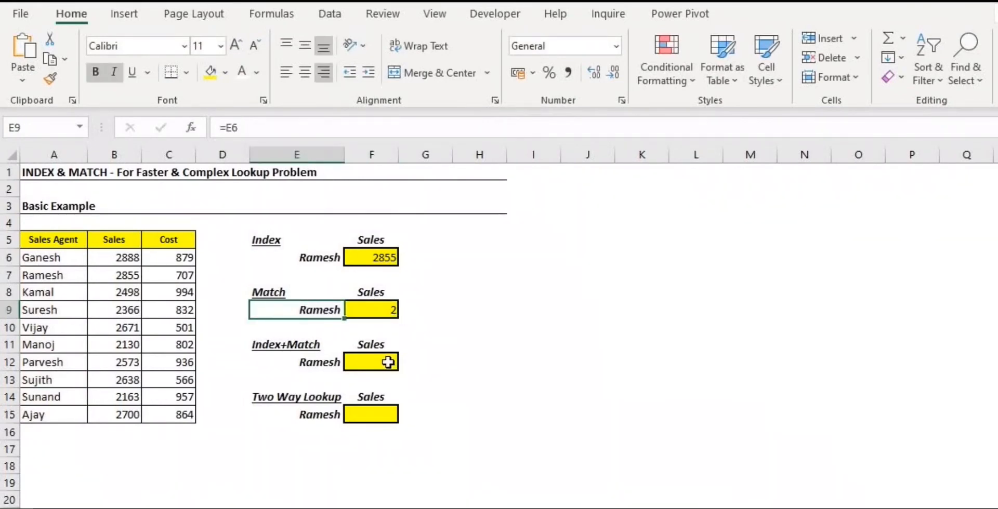
pyautogui.click(46, 276)
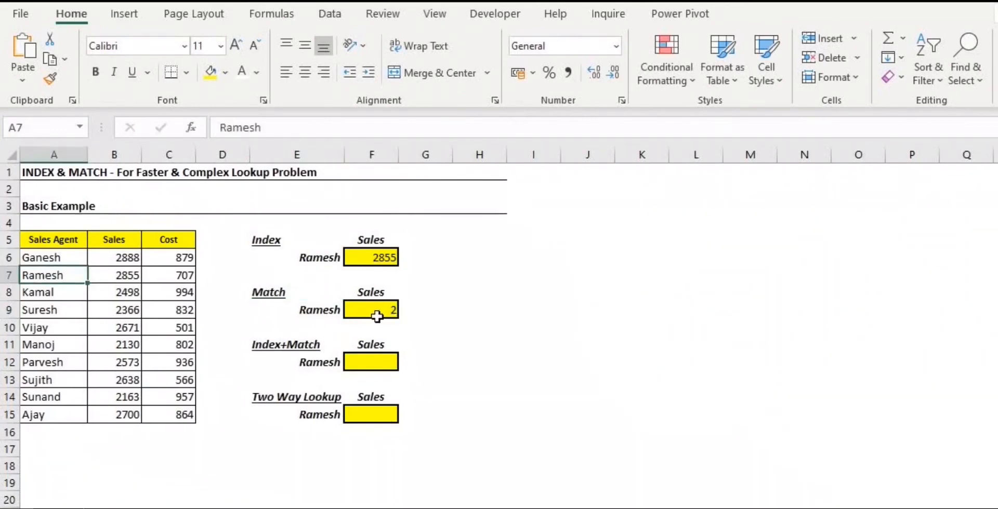
# Start an INDEX formula in F12 under Index+Match, using the Sales range B6:B15 as its array.
pyautogui.click(364, 362)
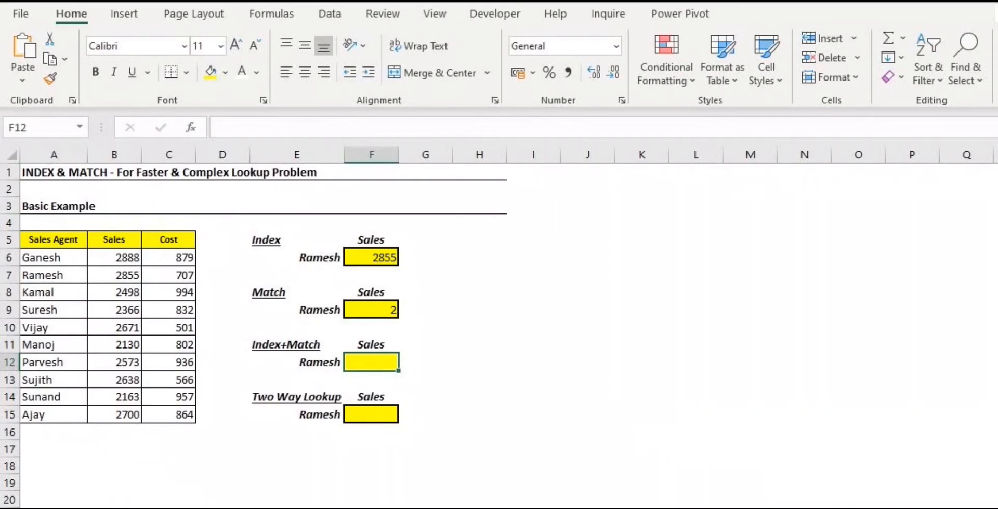
pyautogui.write('in')
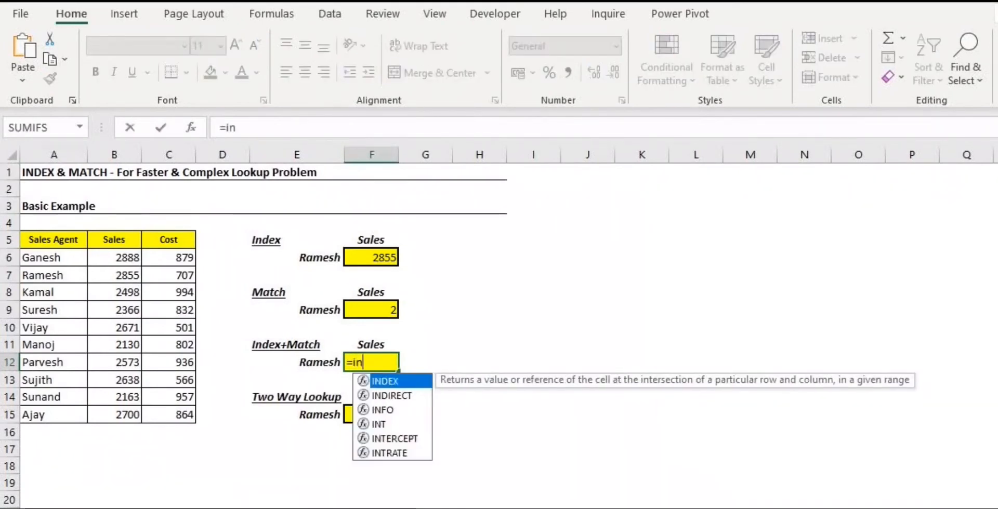
pyautogui.write('dex(')
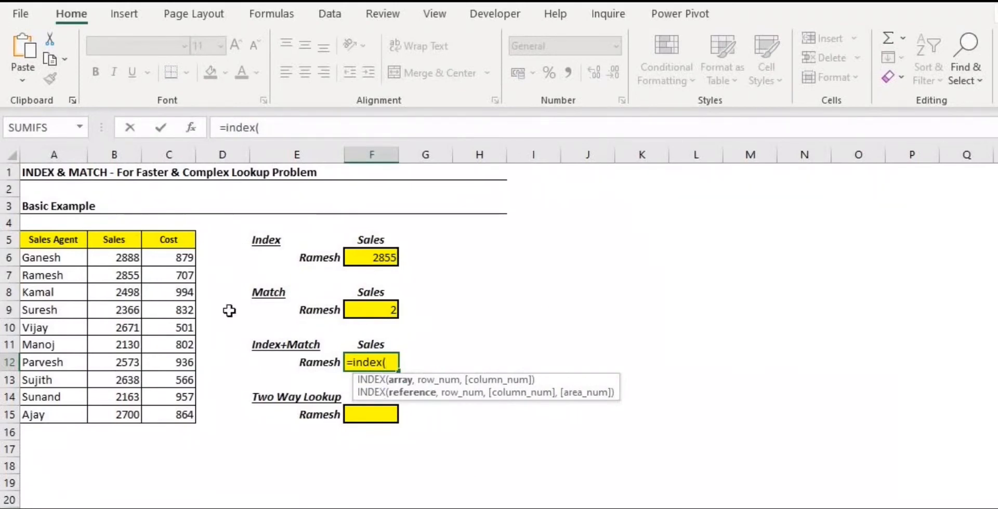
pyautogui.moveTo(123, 257); pyautogui.dragTo(127, 408)
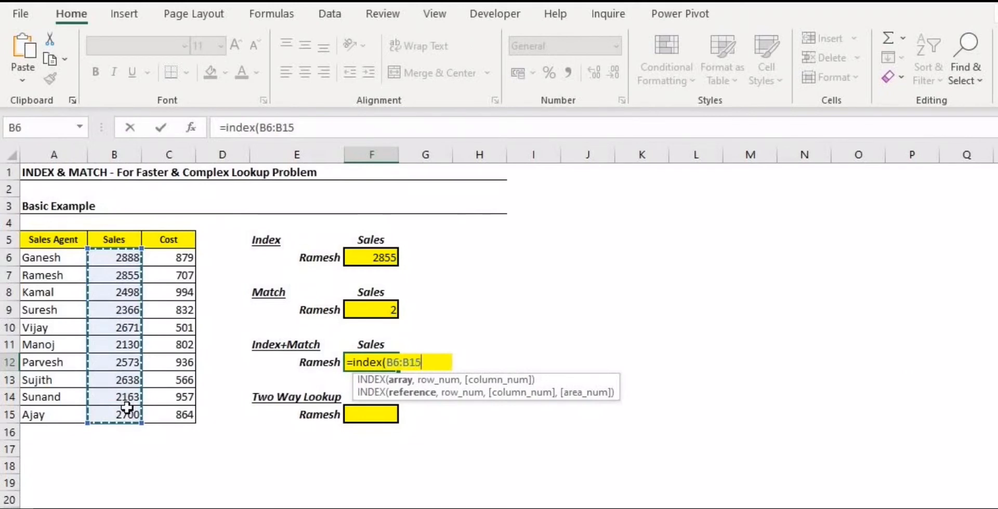
pyautogui.write(',')
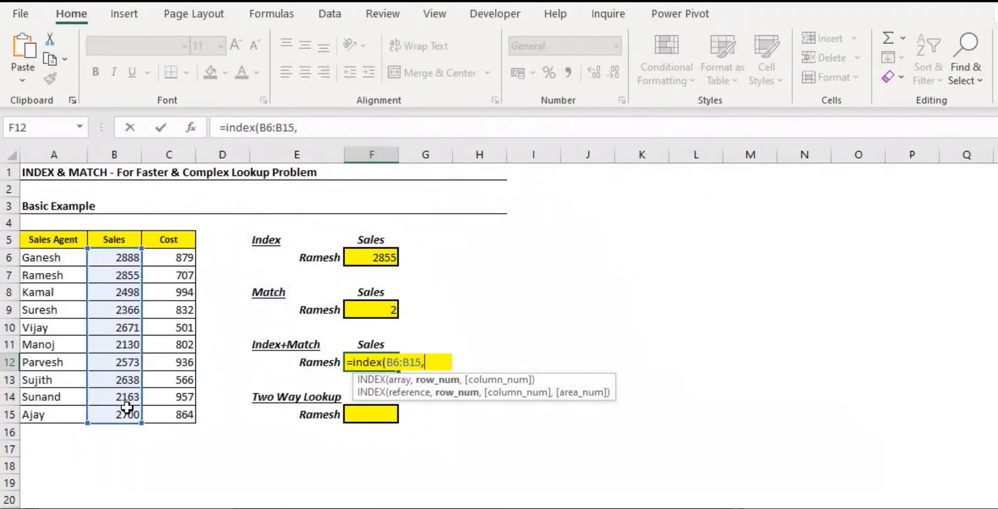
# Nest MATCH(E12,A6:A15,0) as the row number of the INDEX formula in F12 and enter the completed formula.
pyautogui.write('match(')
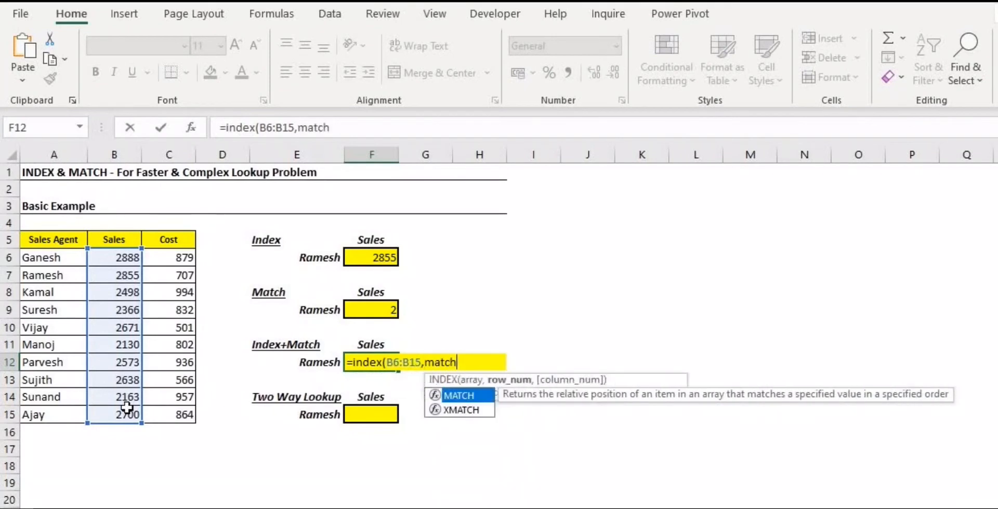
pyautogui.click(321, 362)
pyautogui.write(',')
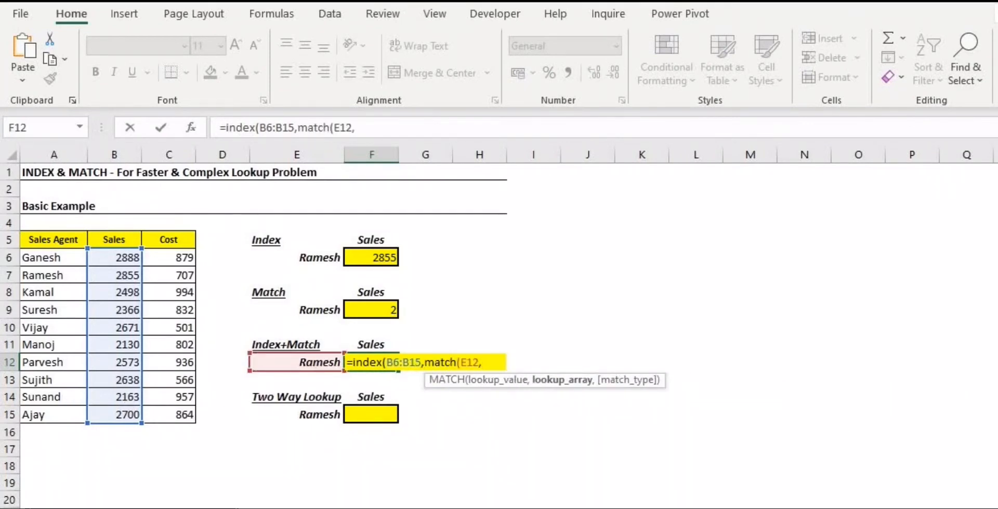
pyautogui.moveTo(38, 257); pyautogui.dragTo(49, 414)
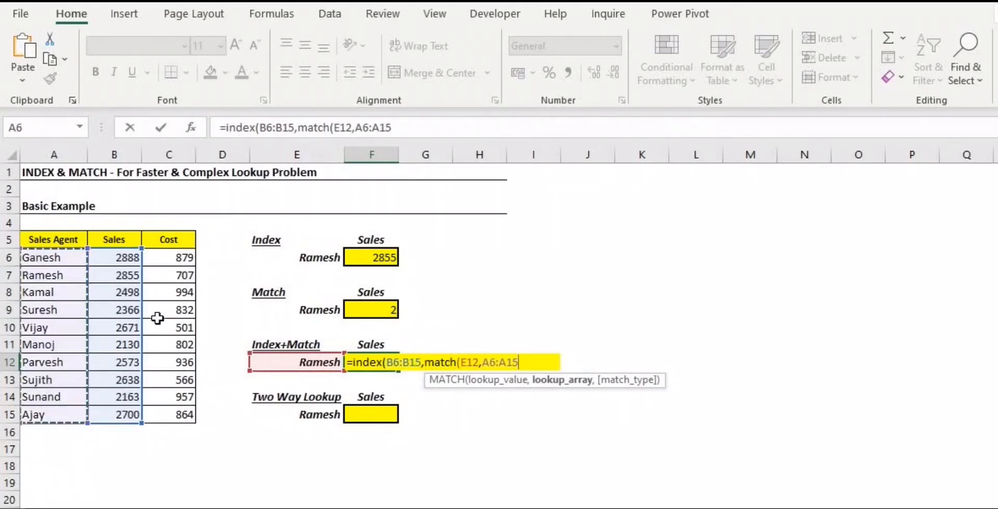
pyautogui.click(407, 129)
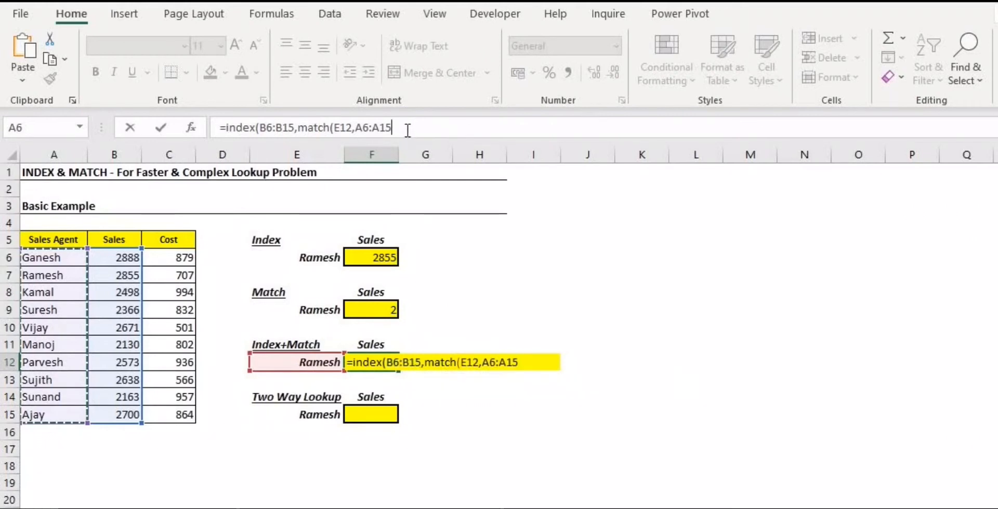
pyautogui.write(',')
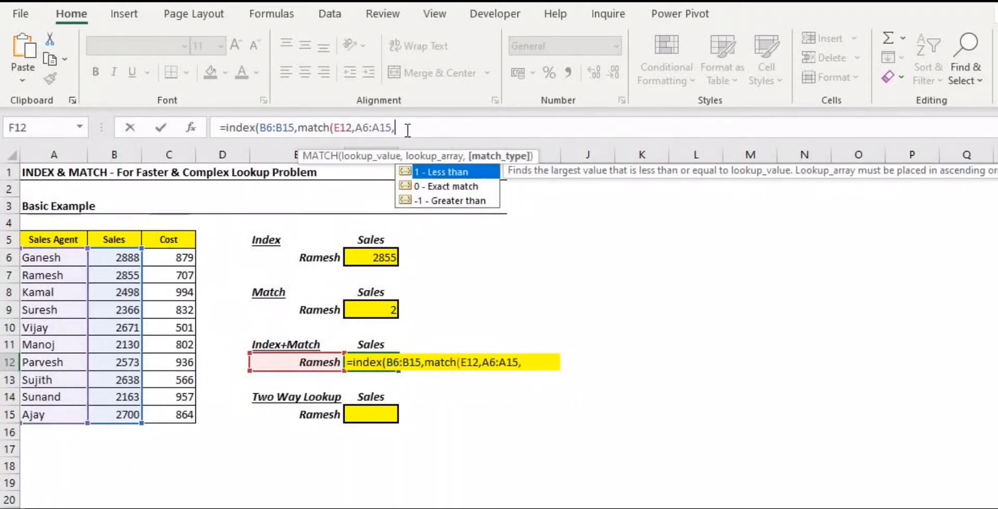
pyautogui.doubleClick(448, 187)
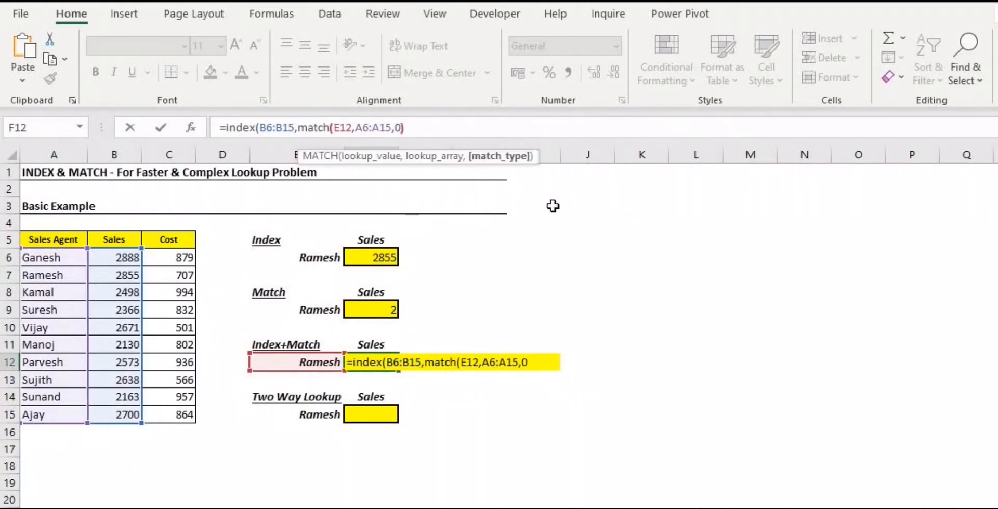
pyautogui.write(')')
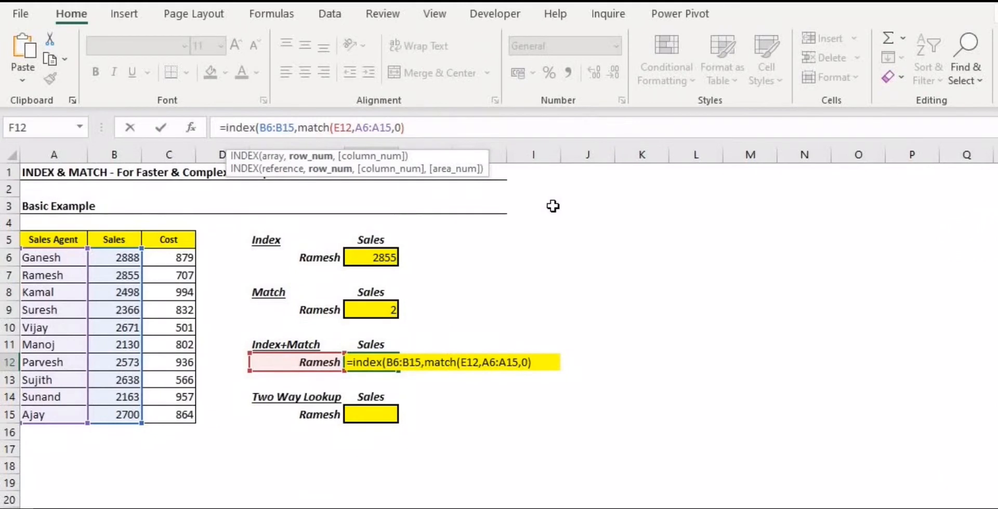
pyautogui.write(')')
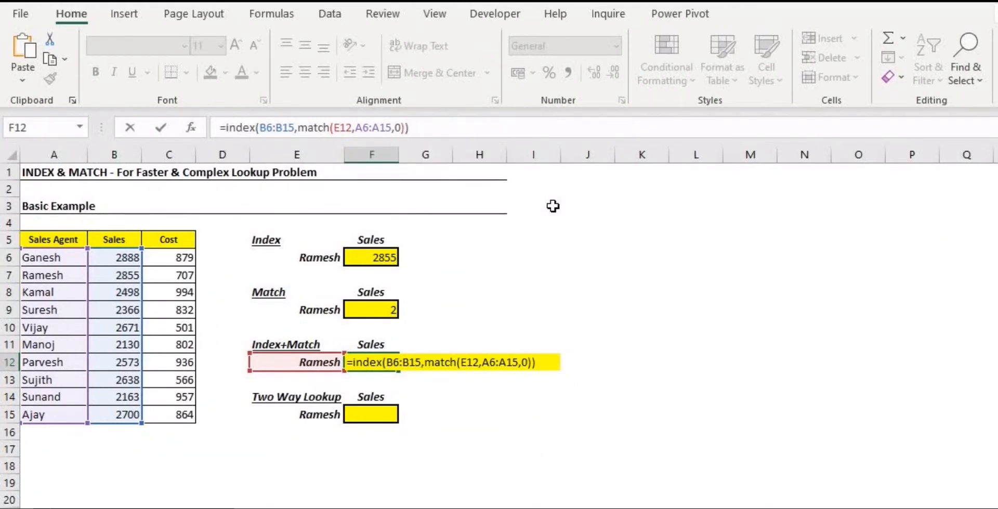
pyautogui.hotkey('ctrl', 'Return')
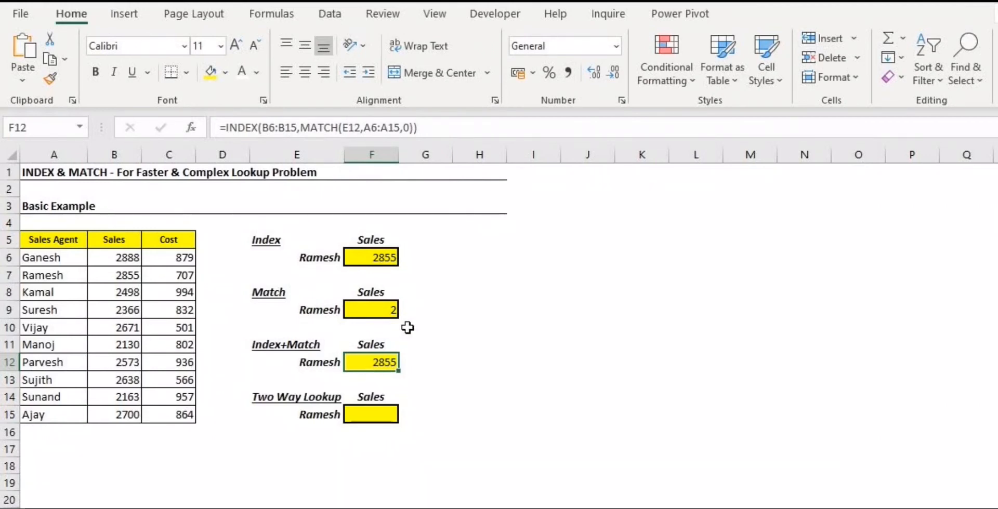
# Inspect the ranges referenced by the combined INDEX and MATCH formula in F12.
pyautogui.click(435, 127)
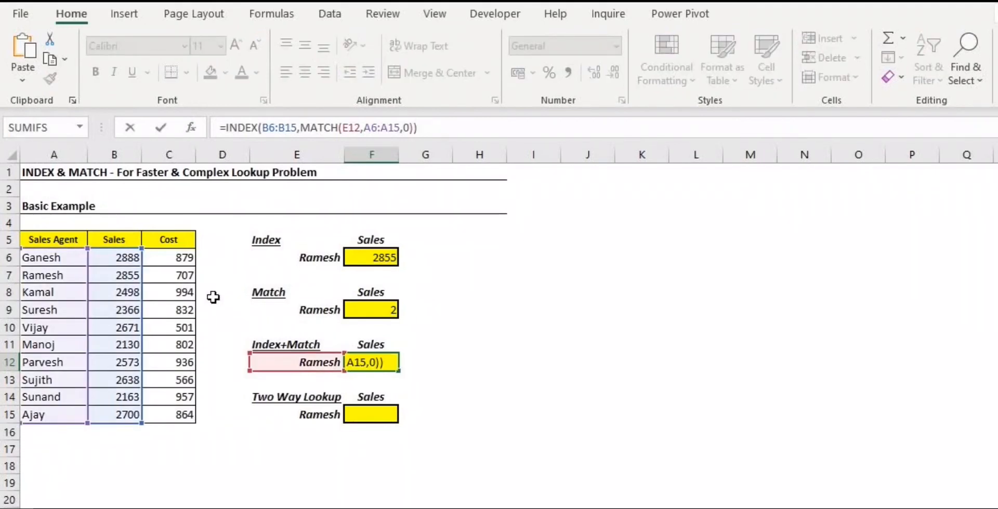
pyautogui.hotkey('ctrl', 'Return')
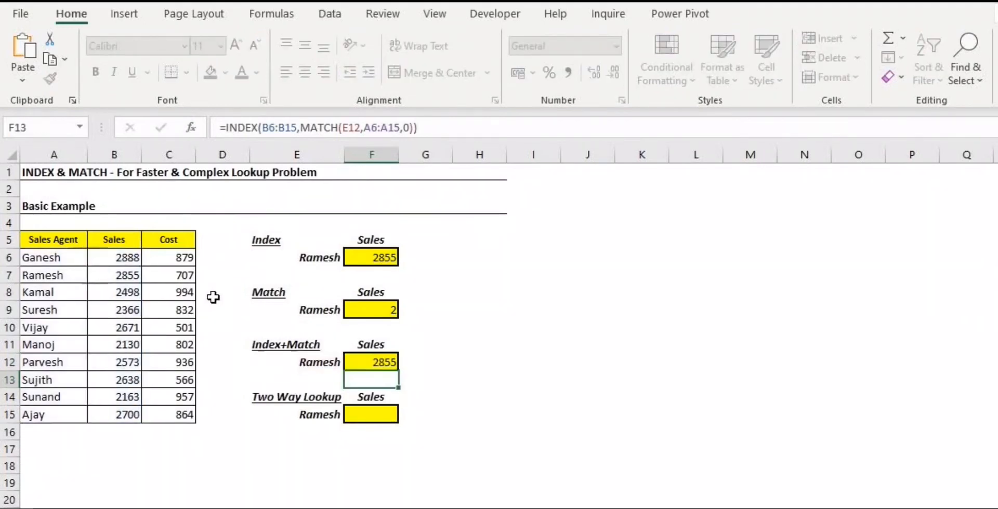
# Try inserting two new columns before the Sales column and undo the insertion.
pyautogui.click(118, 151)
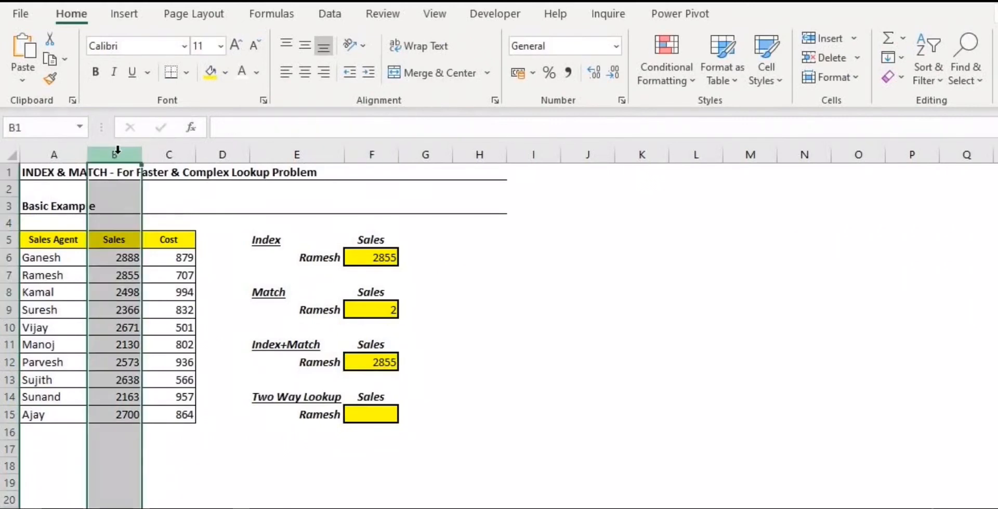
pyautogui.hotkey('ctrl', '+')
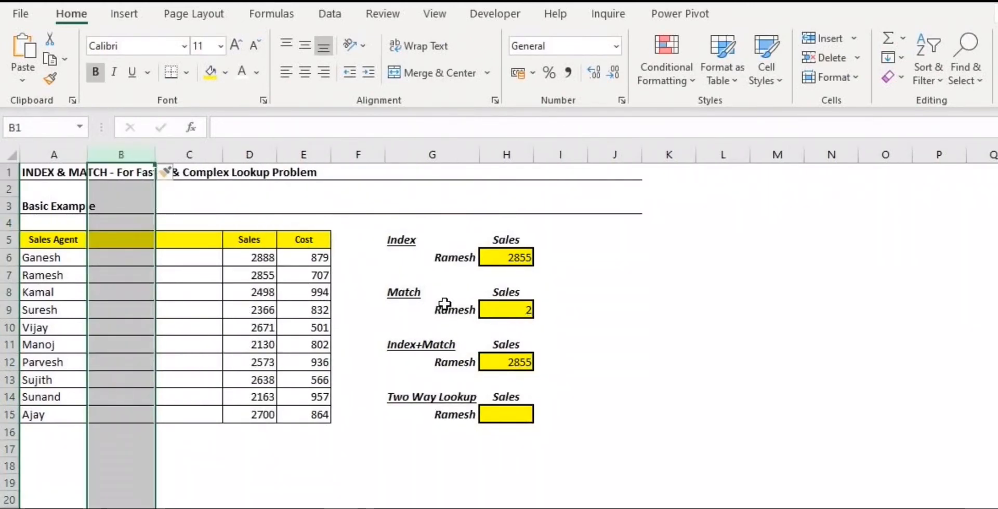
pyautogui.hotkey('ctrl', 'z')
# Start an INDEX formula in G12 beside the Index+Match result, using the second agent's row A7:C7 as its array.
pyautogui.click(365, 362)
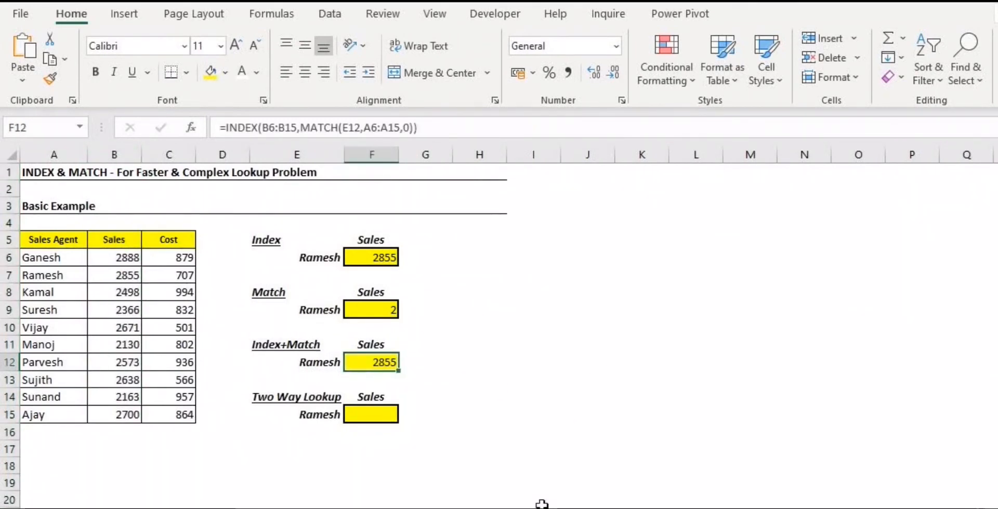
pyautogui.press('Right')
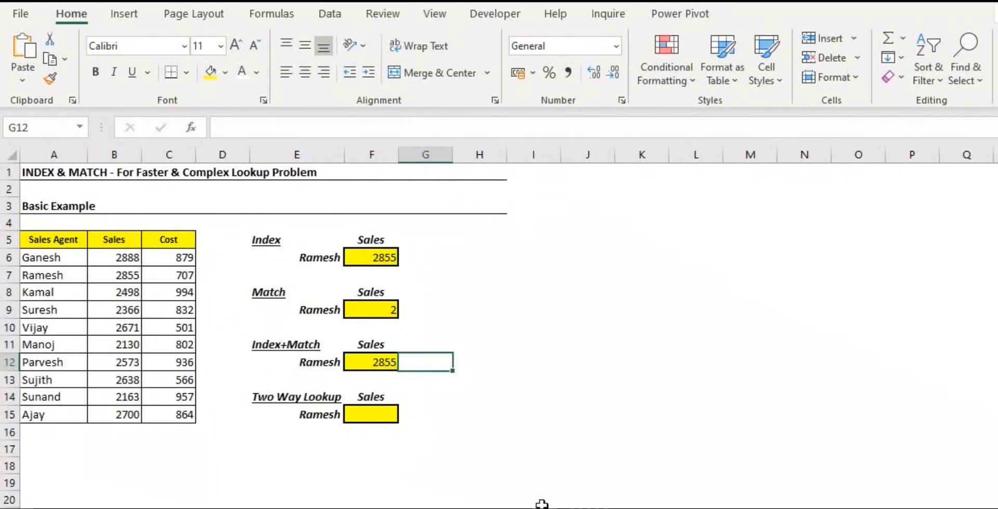
pyautogui.write('=i')
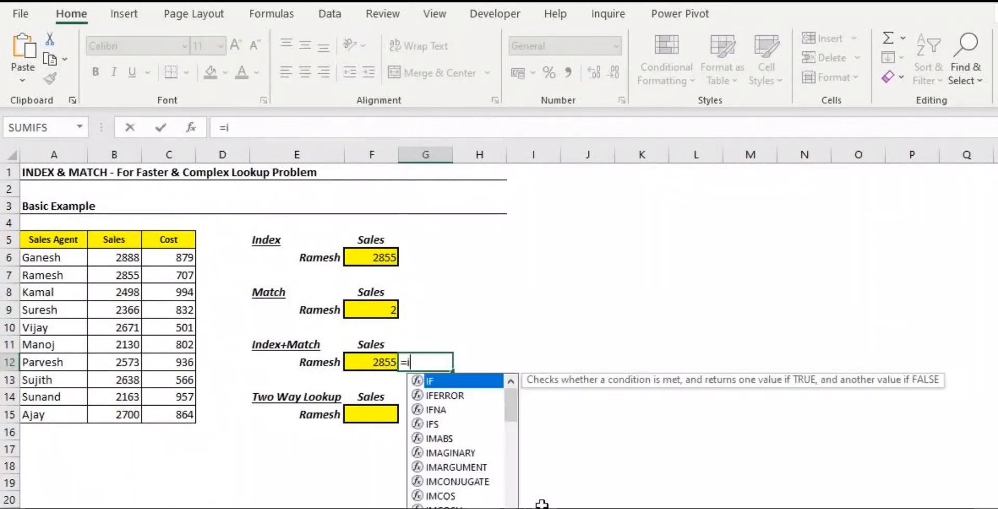
pyautogui.write('ndex(')
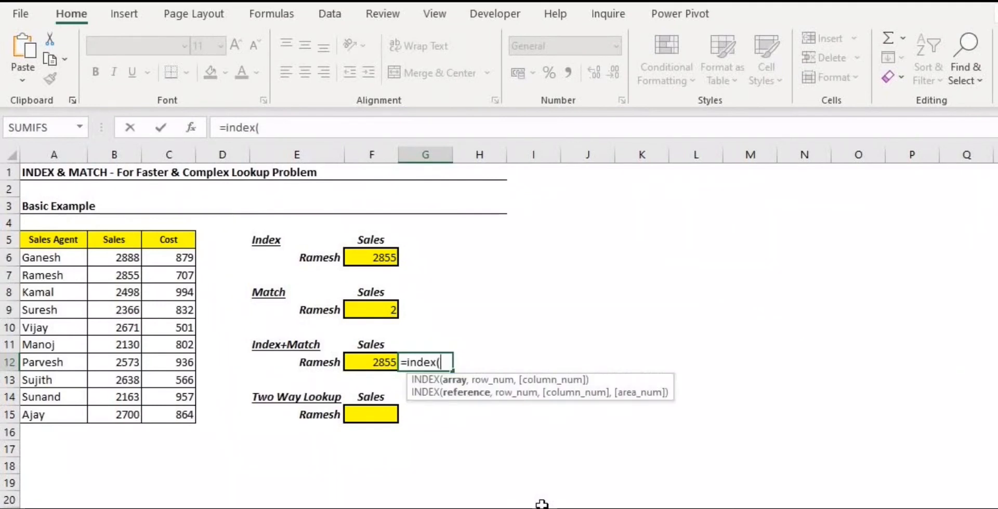
pyautogui.moveTo(47, 276); pyautogui.dragTo(160, 279)
# Nest MATCH(F11,A5:C5,0) as the position argument of the INDEX formula in G12, enter it and review its references.
pyautogui.write(',match(')
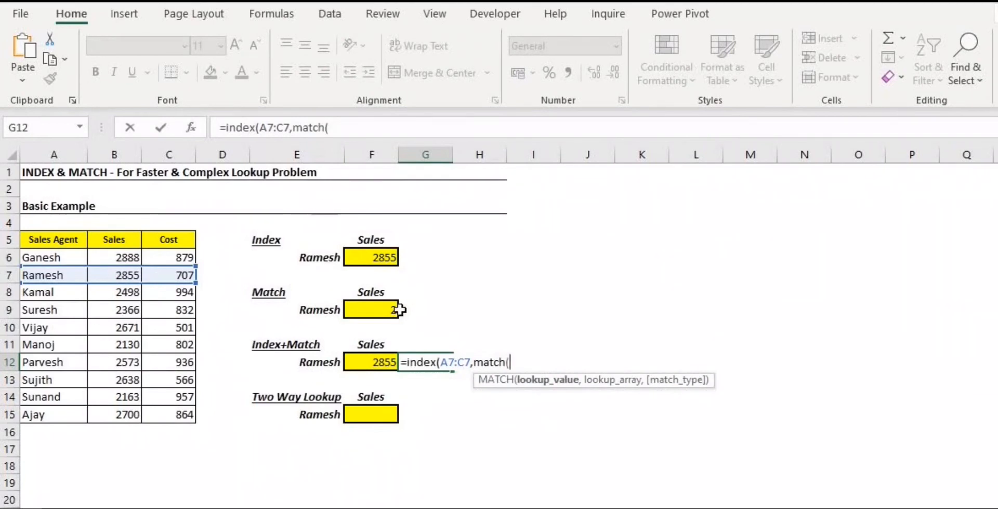
pyautogui.click(368, 345)
pyautogui.write(',')
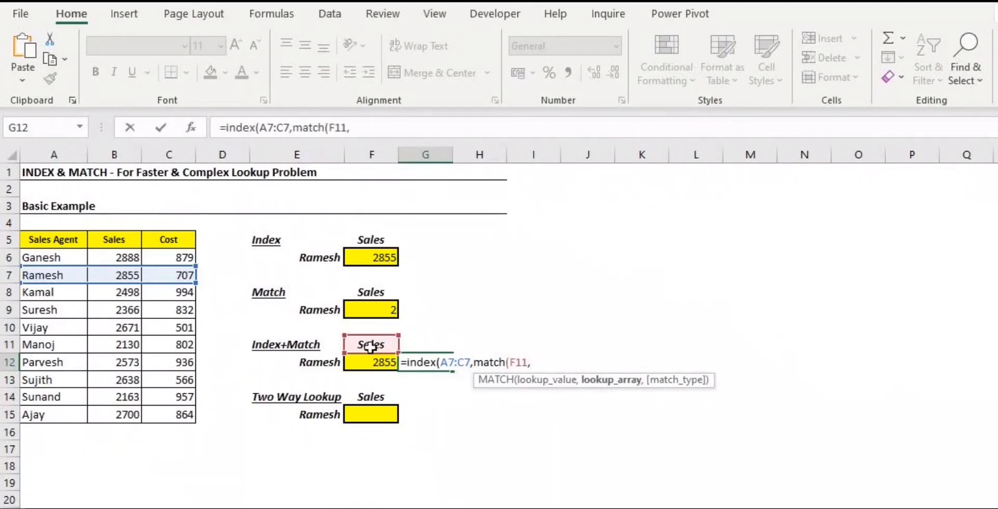
pyautogui.moveTo(58, 236); pyautogui.dragTo(156, 235)
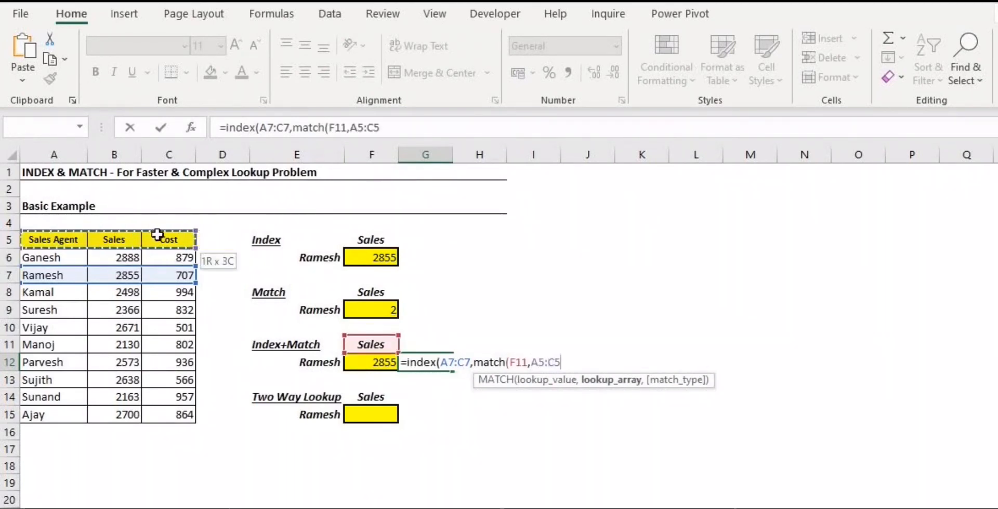
pyautogui.click(454, 127)
pyautogui.write(',0')
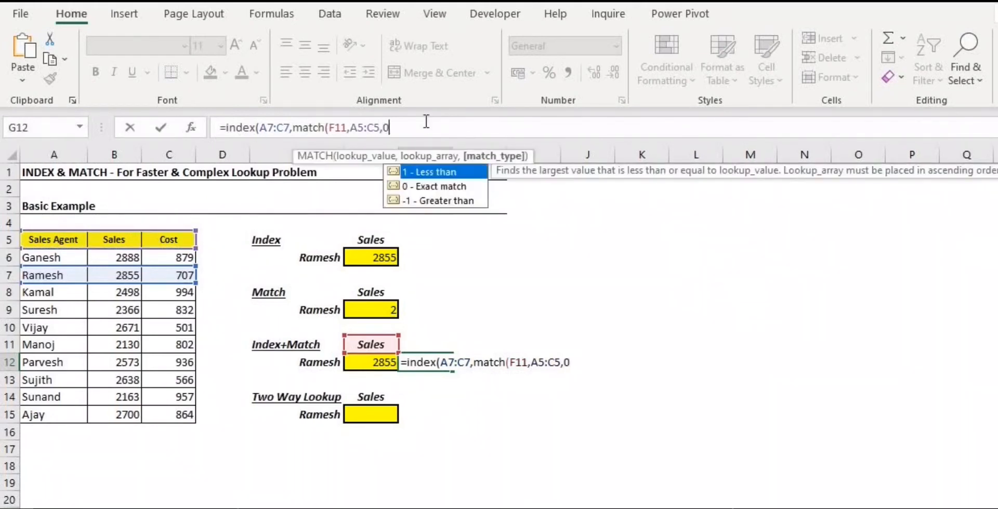
pyautogui.write('))')
pyautogui.hotkey('ctrl', 'Return')
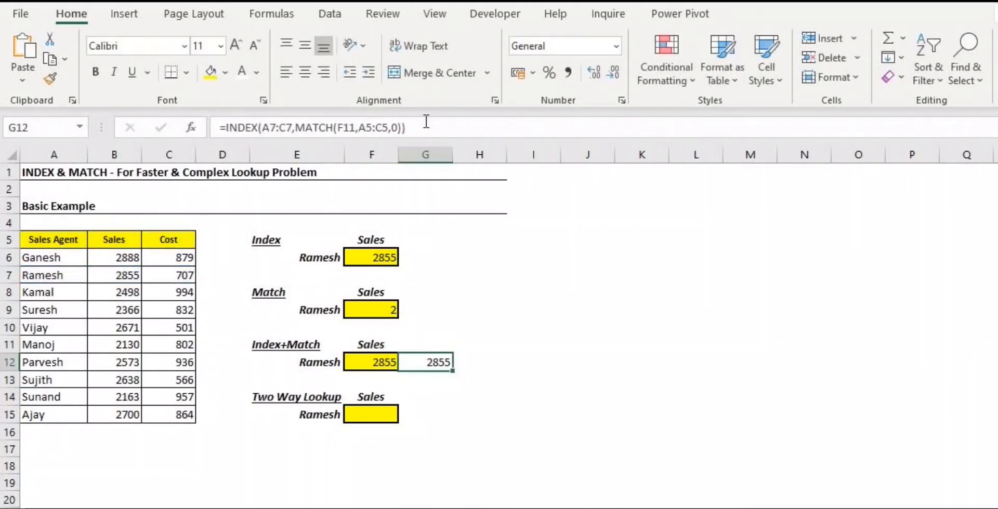
pyautogui.click(414, 127)
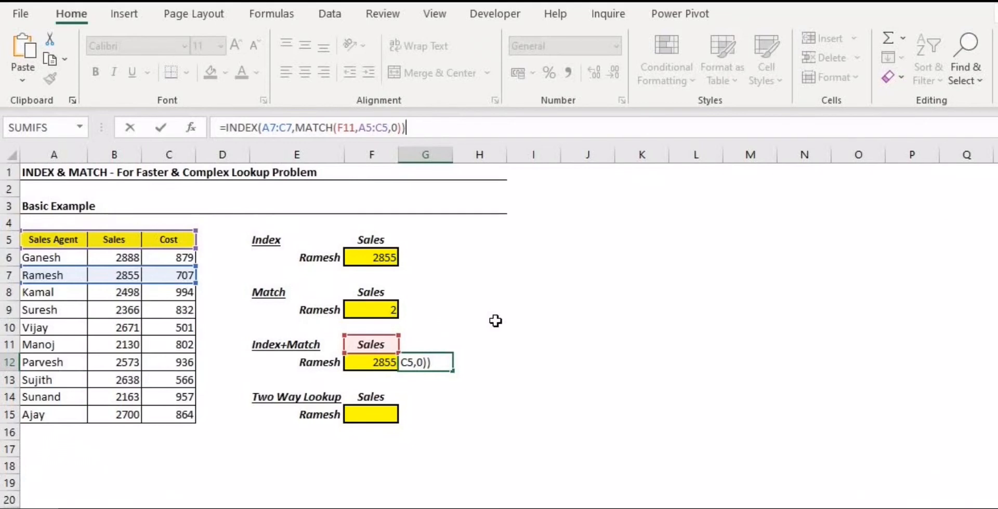
pyautogui.hotkey('ctrl', 'Return')
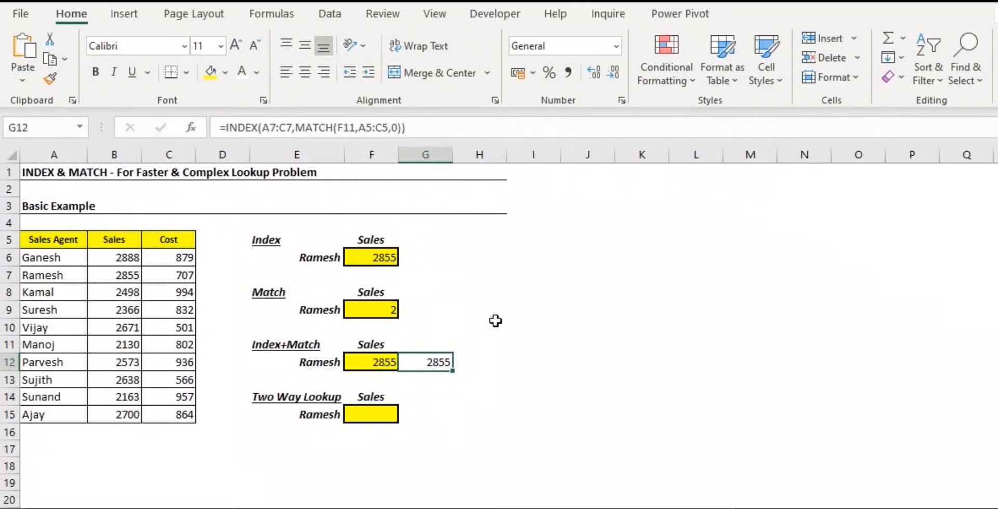
# Enter =INDEX(B6:C15,2,1) in F15 under Two Way Lookup, with row number 2 and column number 1.
pyautogui.click(391, 414)
pyautogui.write('=')
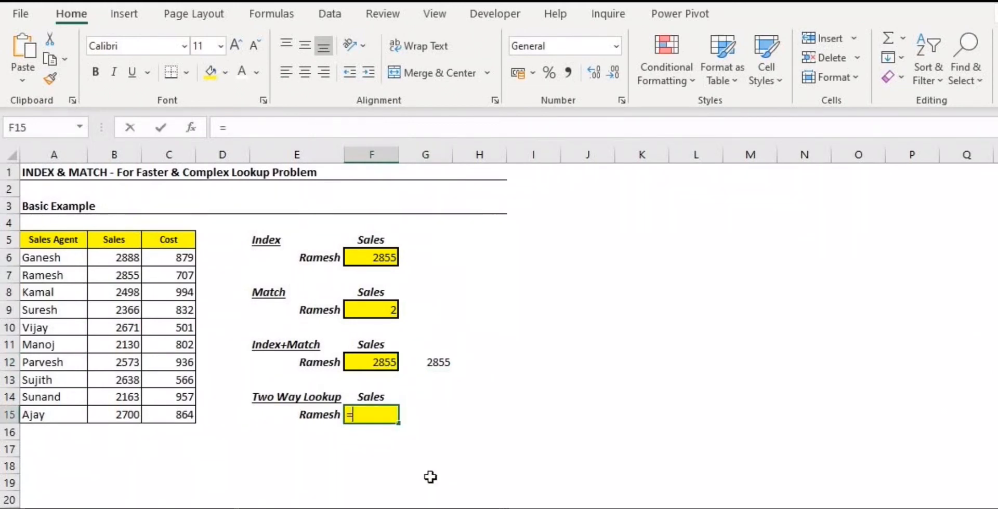
pyautogui.write('index(')
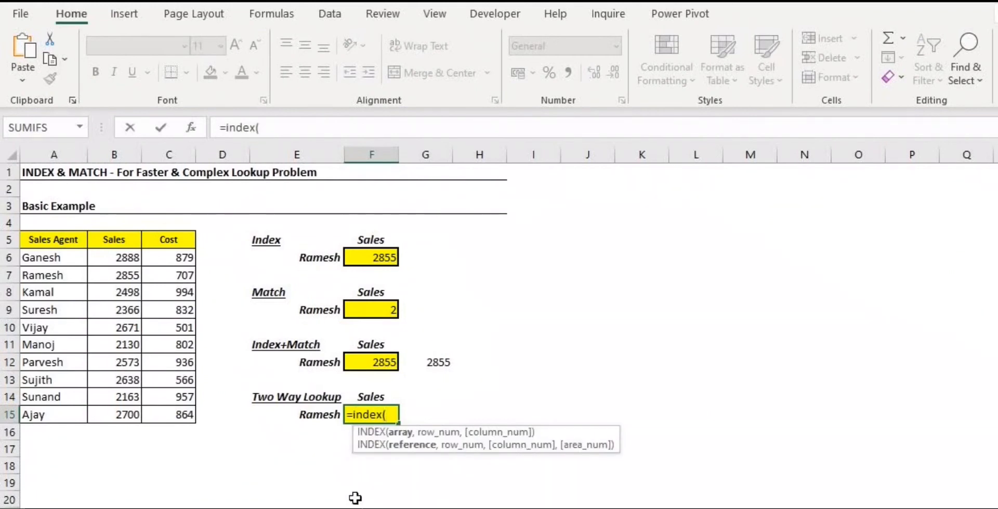
pyautogui.moveTo(111, 257); pyautogui.dragTo(189, 418)
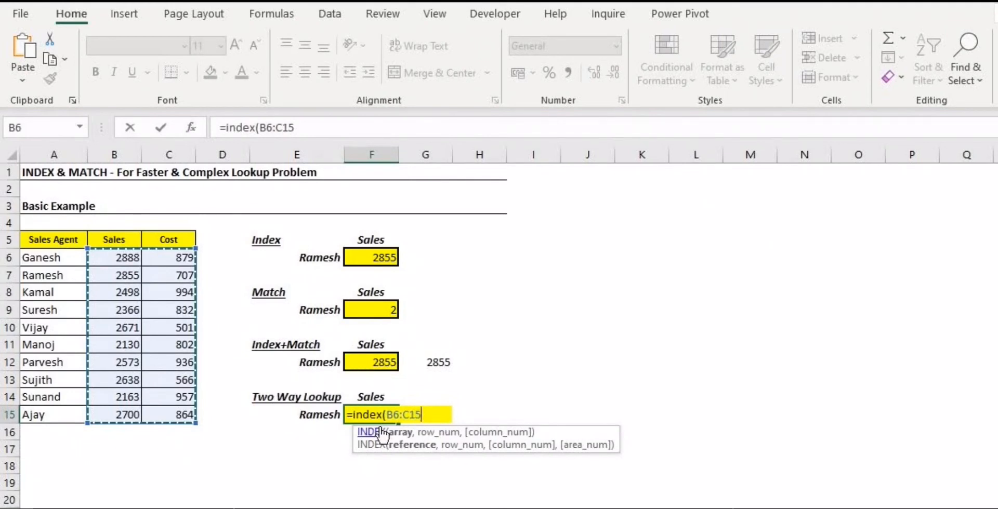
pyautogui.write(',')
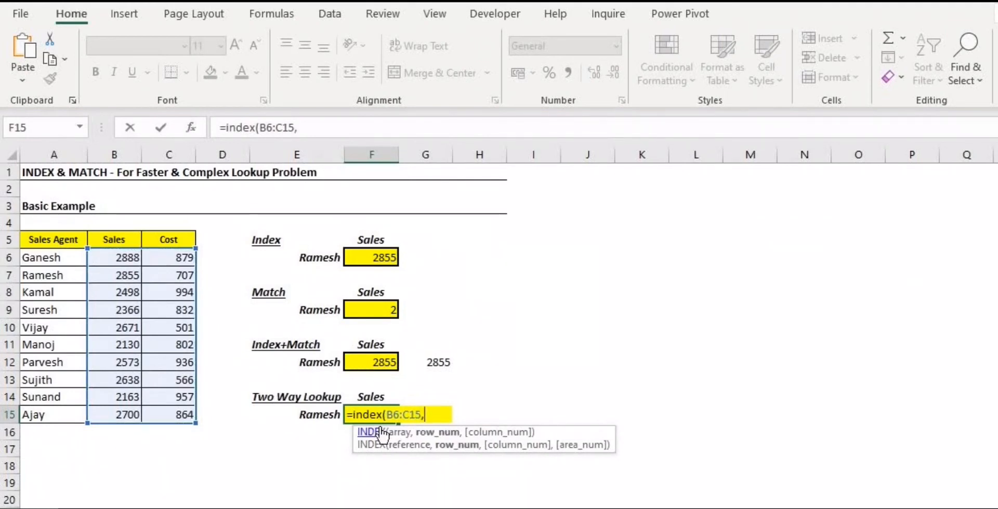
pyautogui.click(335, 129)
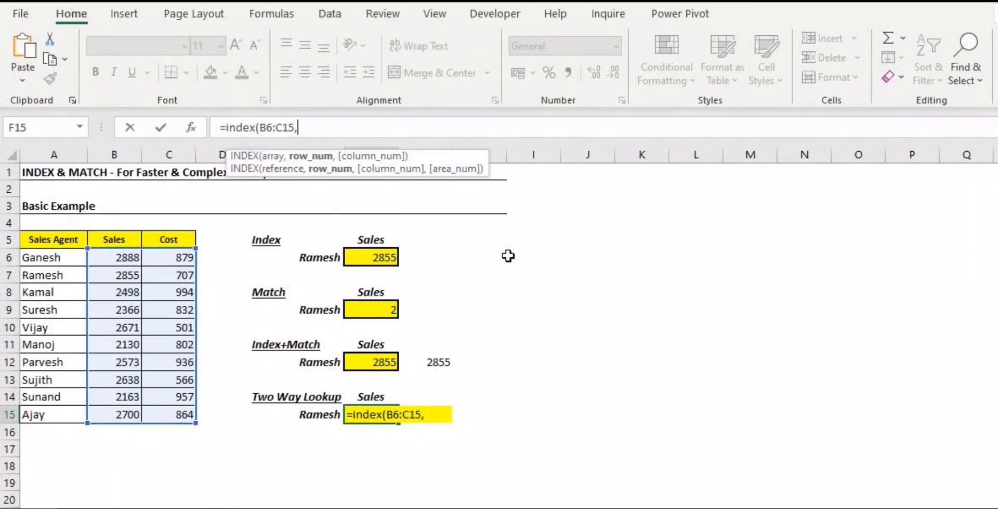
pyautogui.write('2,')
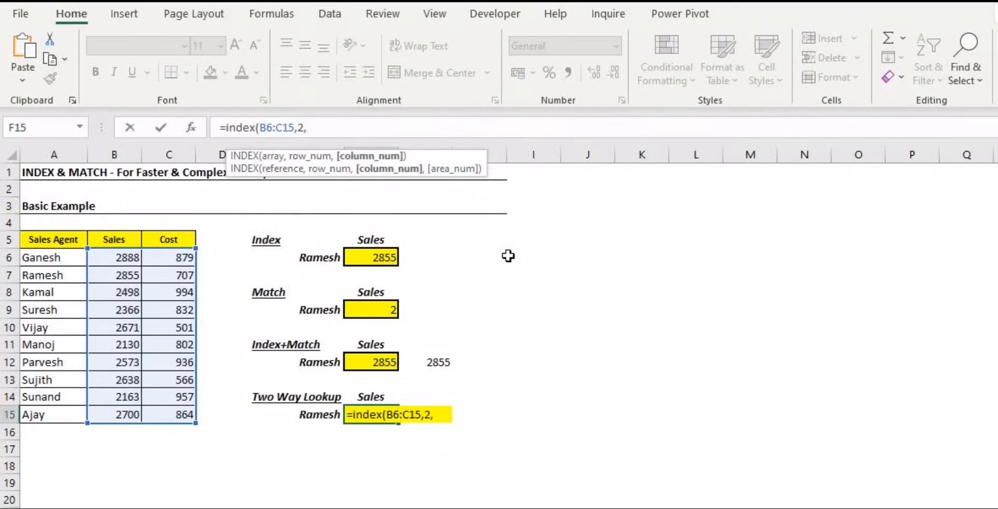
pyautogui.write('1)')
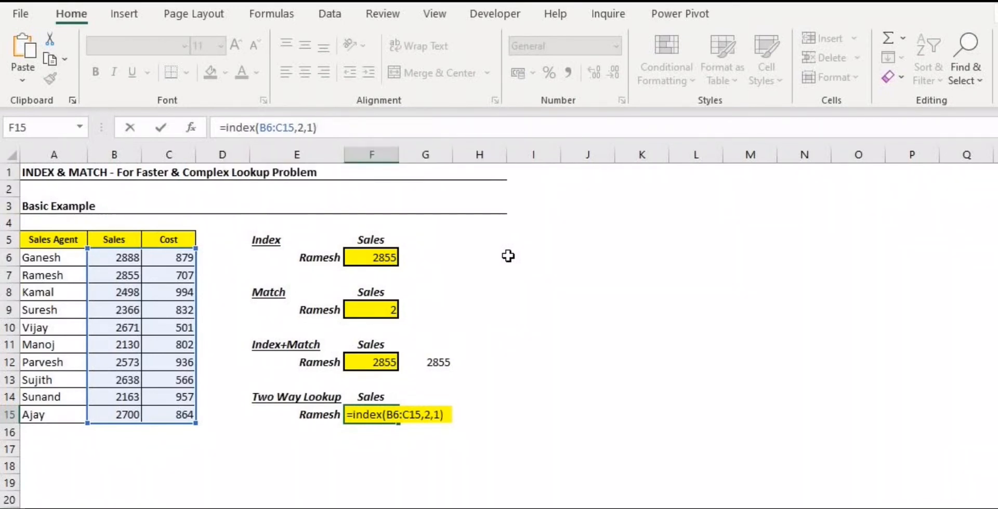
pyautogui.press('Return')
# Replace the row number in F15's INDEX formula with MATCH(E15,A6:A15,0) to find the agent's row by exact match.
pyautogui.click(379, 420)
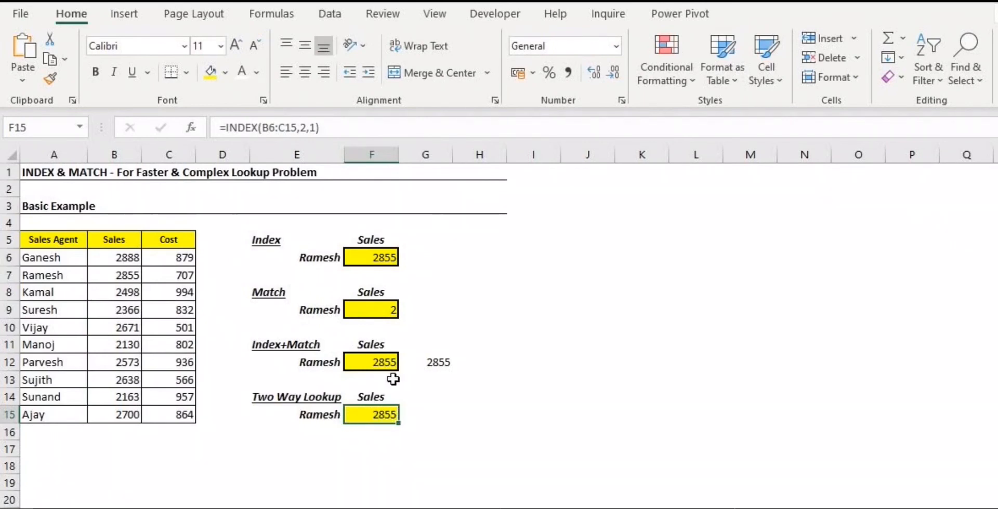
pyautogui.click(306, 127)
pyautogui.hotkey('shift', 'Left')
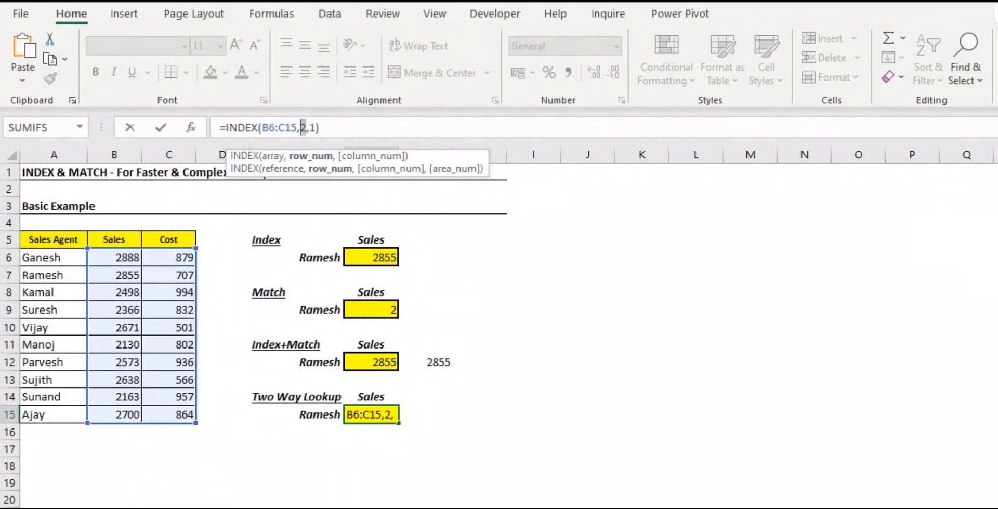
pyautogui.write('math')
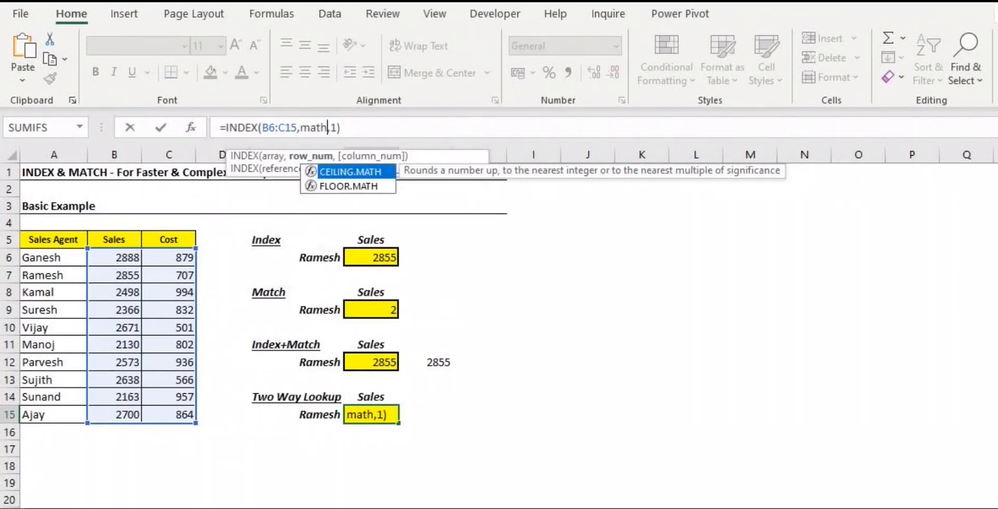
pyautogui.press('BackSpace')
pyautogui.write('ch(')
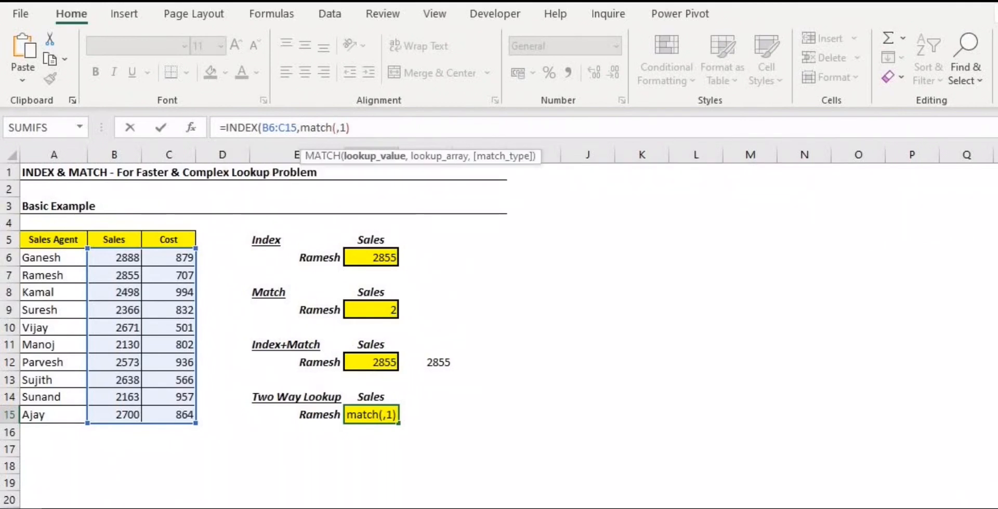
pyautogui.click(314, 415)
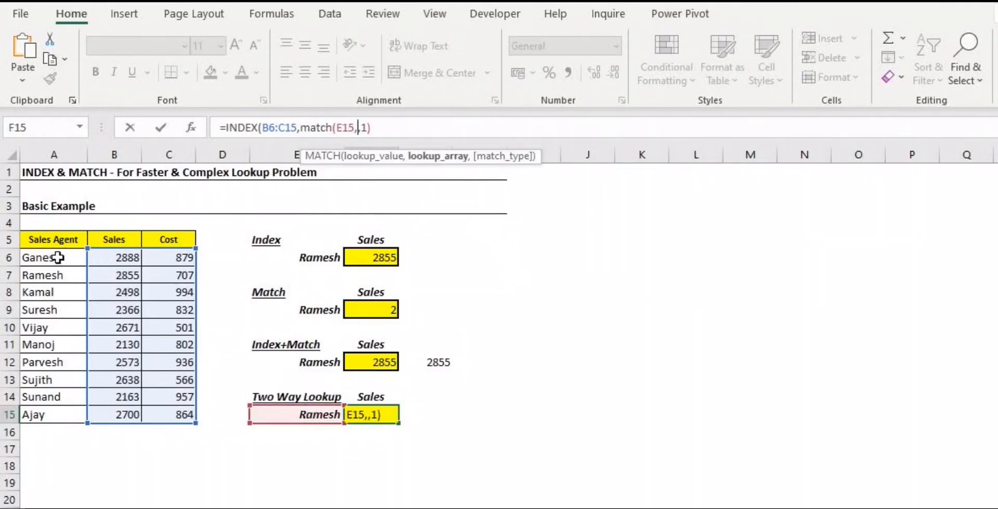
pyautogui.moveTo(62, 256); pyautogui.dragTo(49, 413)
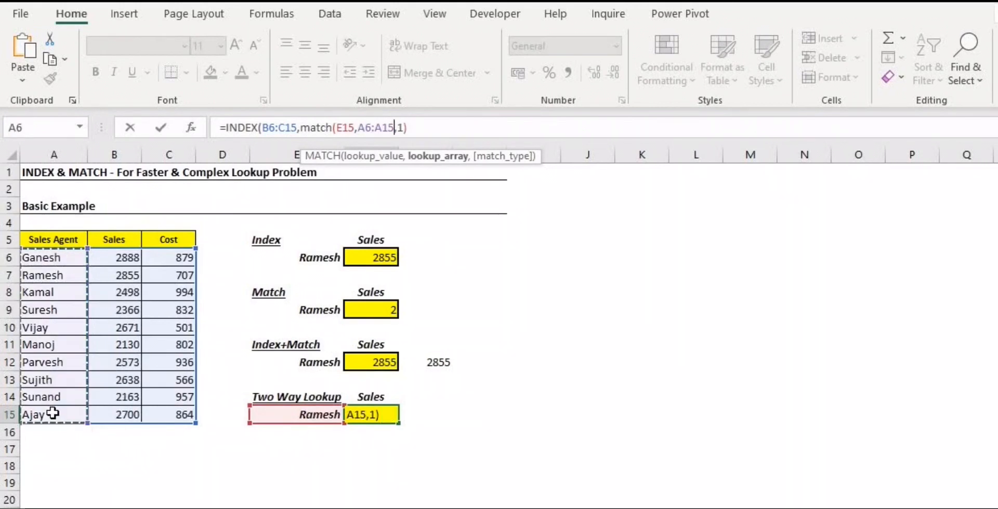
pyautogui.write(',0)')
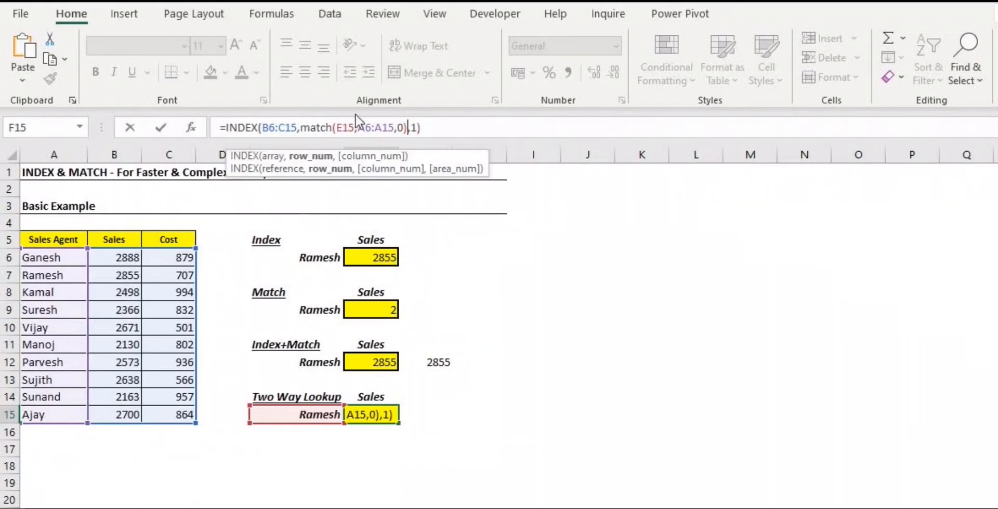
# Replace the column number in F15's INDEX formula with MATCH(F14,B5:C5,0) and enter the completed two-way lookup.
pyautogui.click(418, 126)
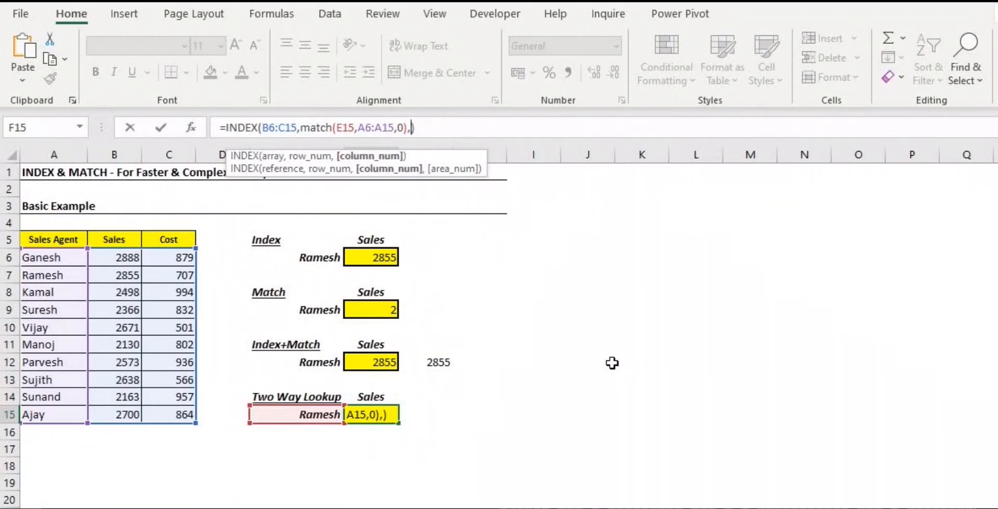
pyautogui.write('math')
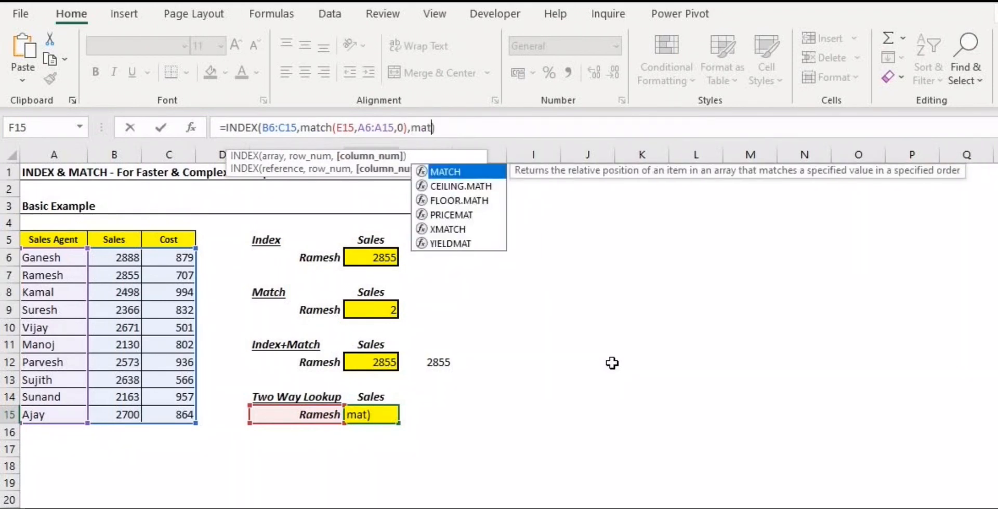
pyautogui.press('BackSpace')
pyautogui.write('ch(')
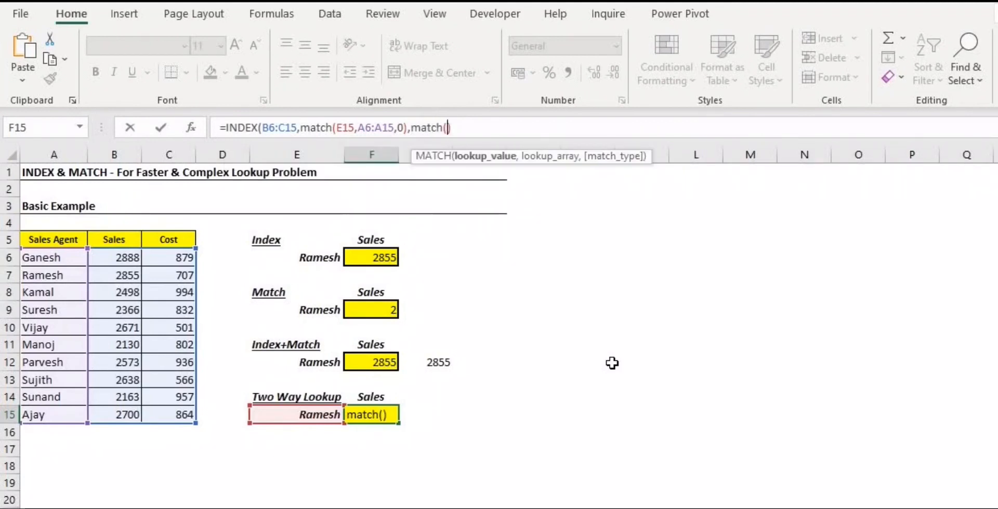
pyautogui.click(373, 397)
pyautogui.write(',')
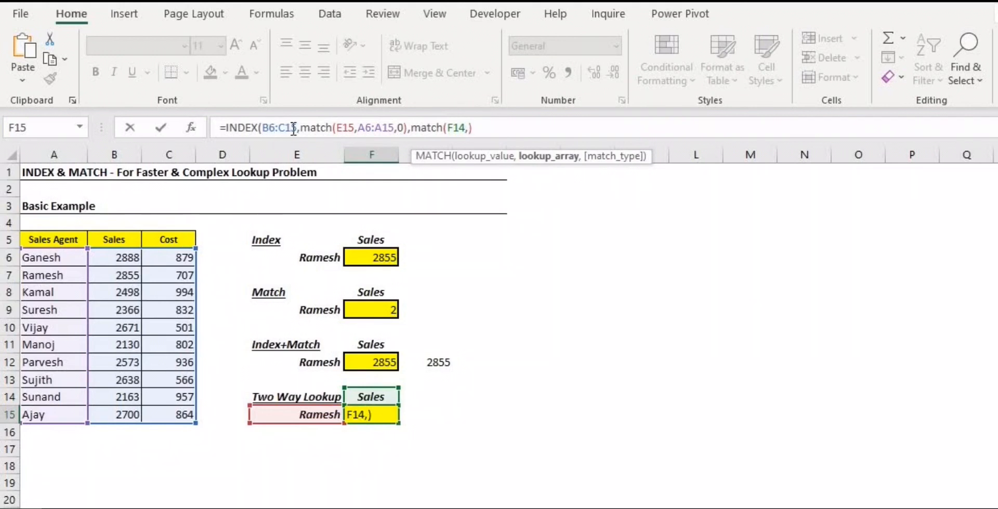
pyautogui.moveTo(115, 239); pyautogui.dragTo(147, 240)
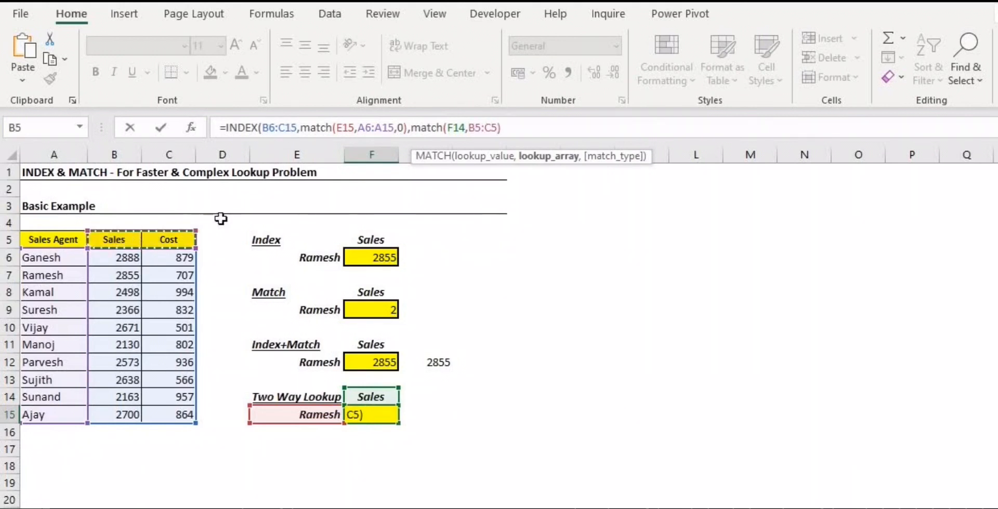
pyautogui.write(',0')
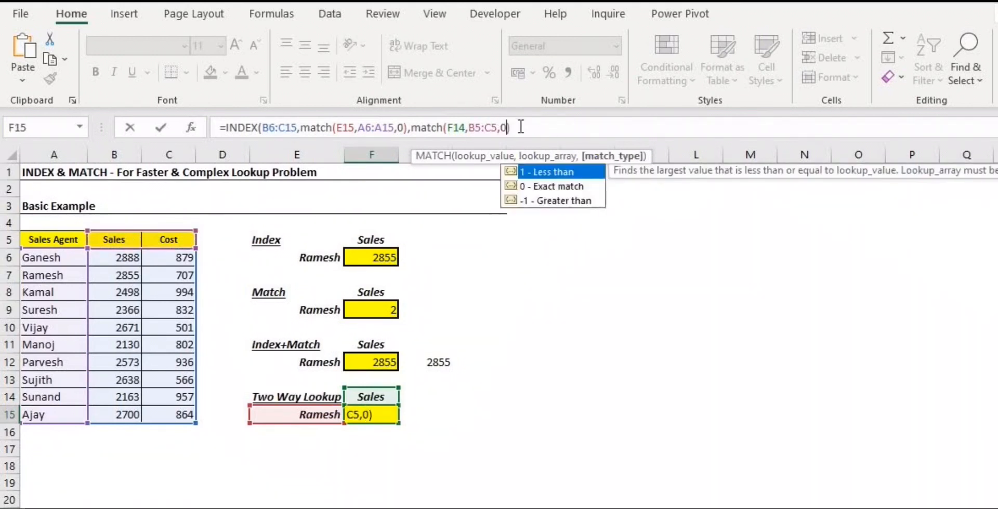
pyautogui.write(')')
pyautogui.press('Return')
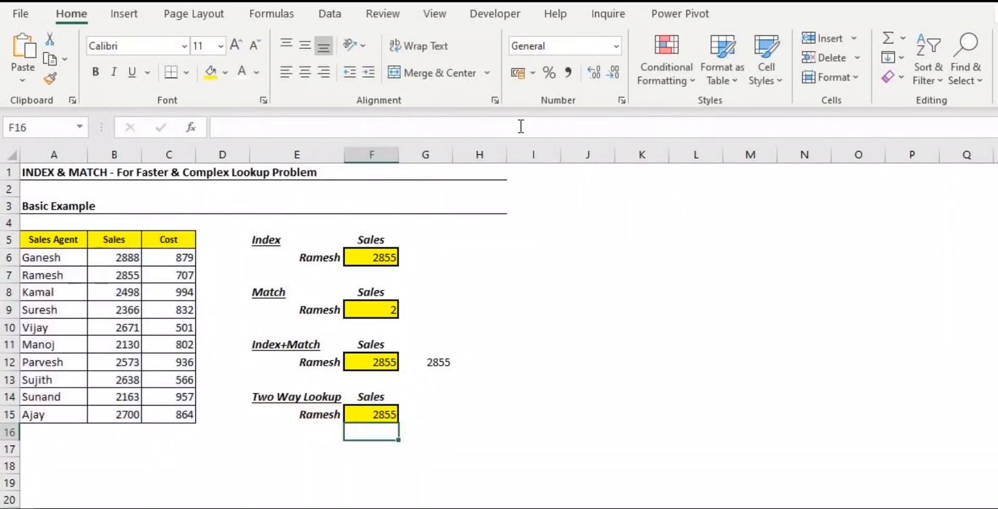
pyautogui.press('Up')
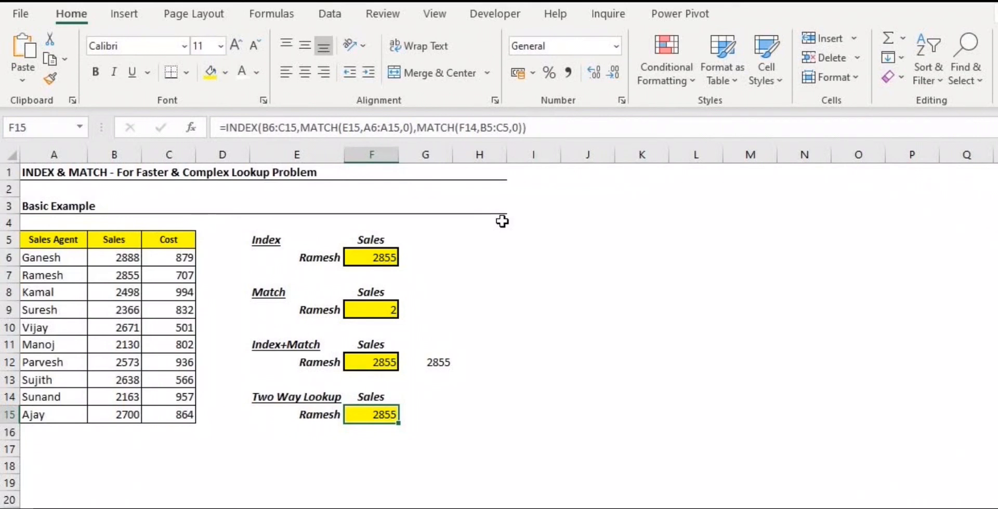
# Change the lookup name in E15 to the first agent in the table.
pyautogui.click(312, 412)
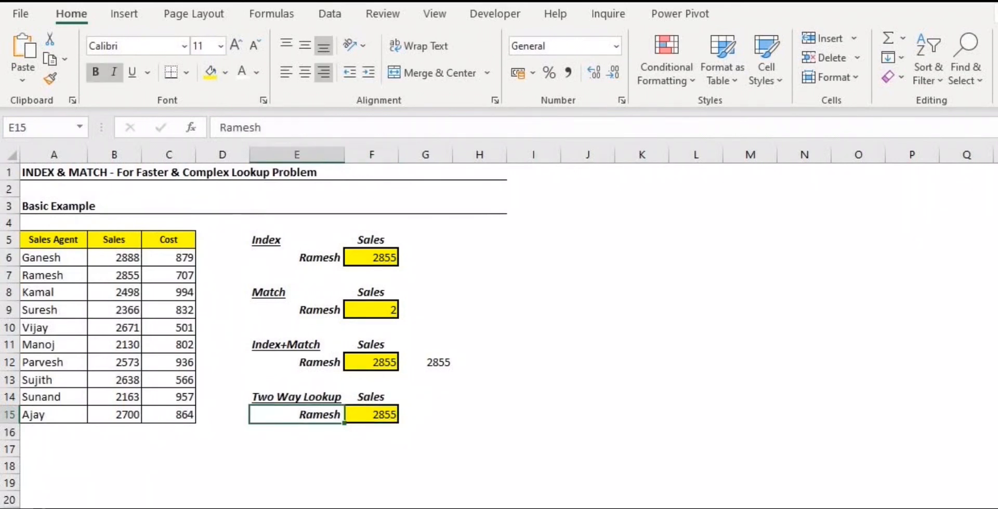
pyautogui.write('Ganesh')
pyautogui.press('Return')
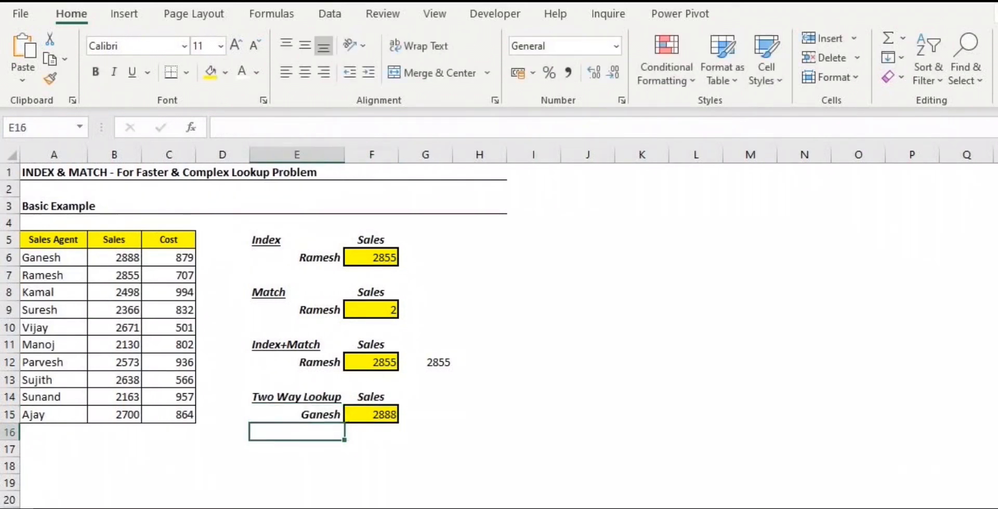
# Set the Two Way Lookup column heading in F14 to Cost to test the formula.
pyautogui.press('Up')
pyautogui.press('Up')
pyautogui.press('Right')
pyautogui.write('Cost')
pyautogui.press('Return')
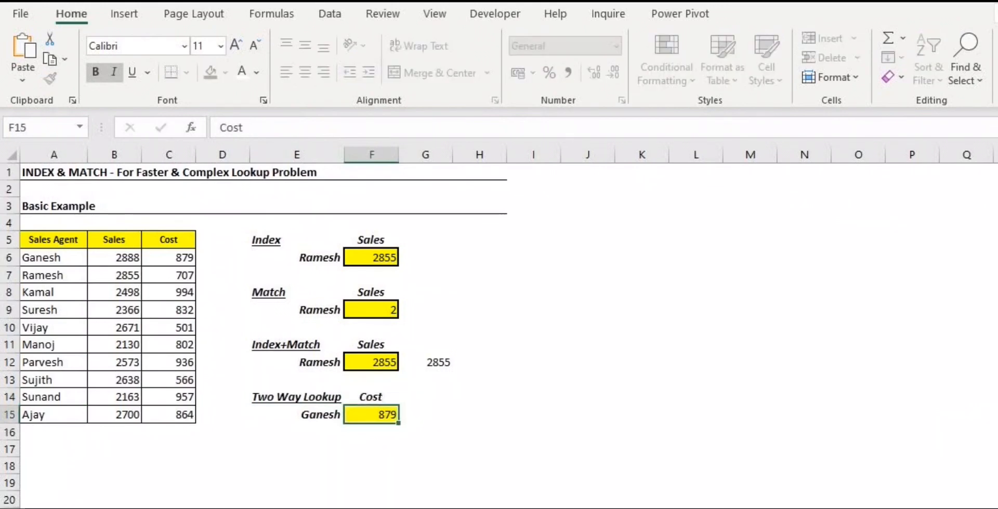
# Set the heading in F14 back to Sales and select the two-way lookup formula in F15.
pyautogui.press('Up')
pyautogui.write('S')
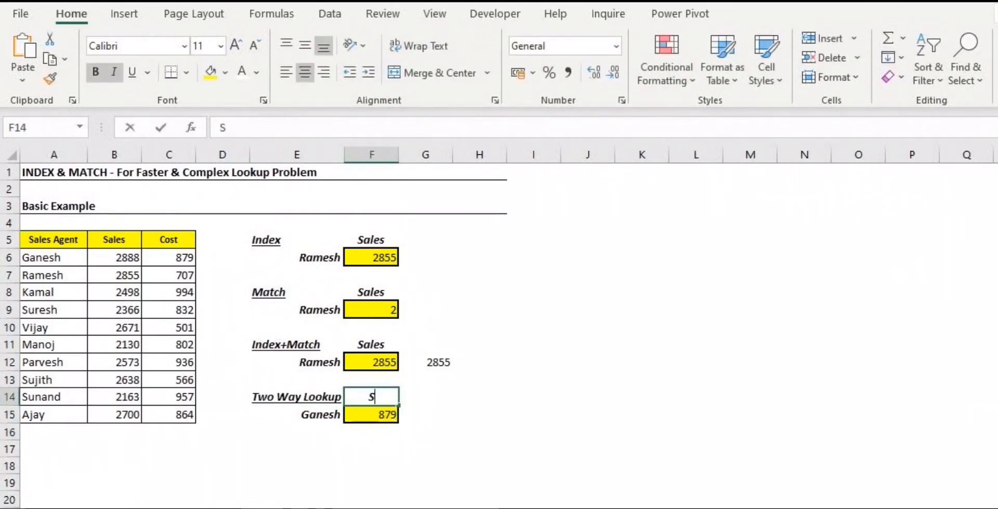
pyautogui.write('ales')
pyautogui.press('Return')
pyautogui.press('Left')
pyautogui.press('Right')
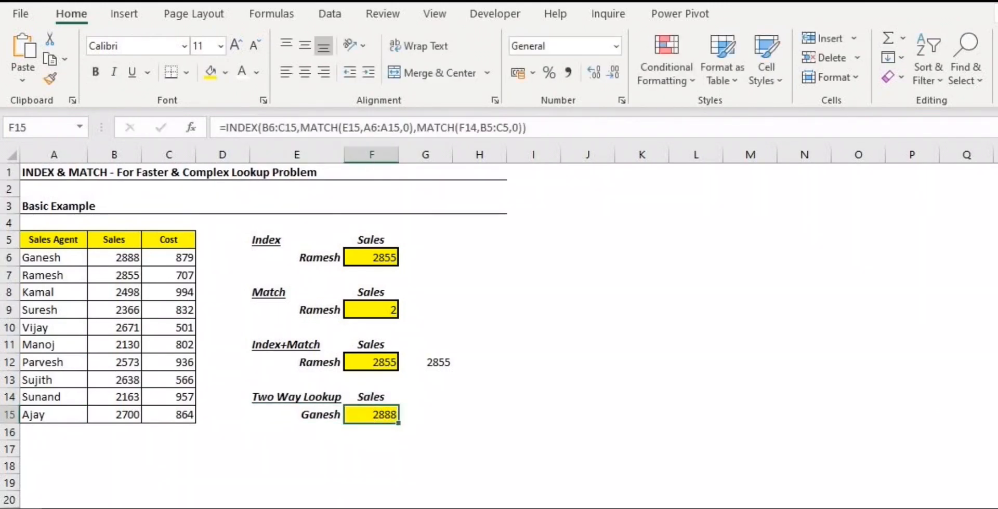